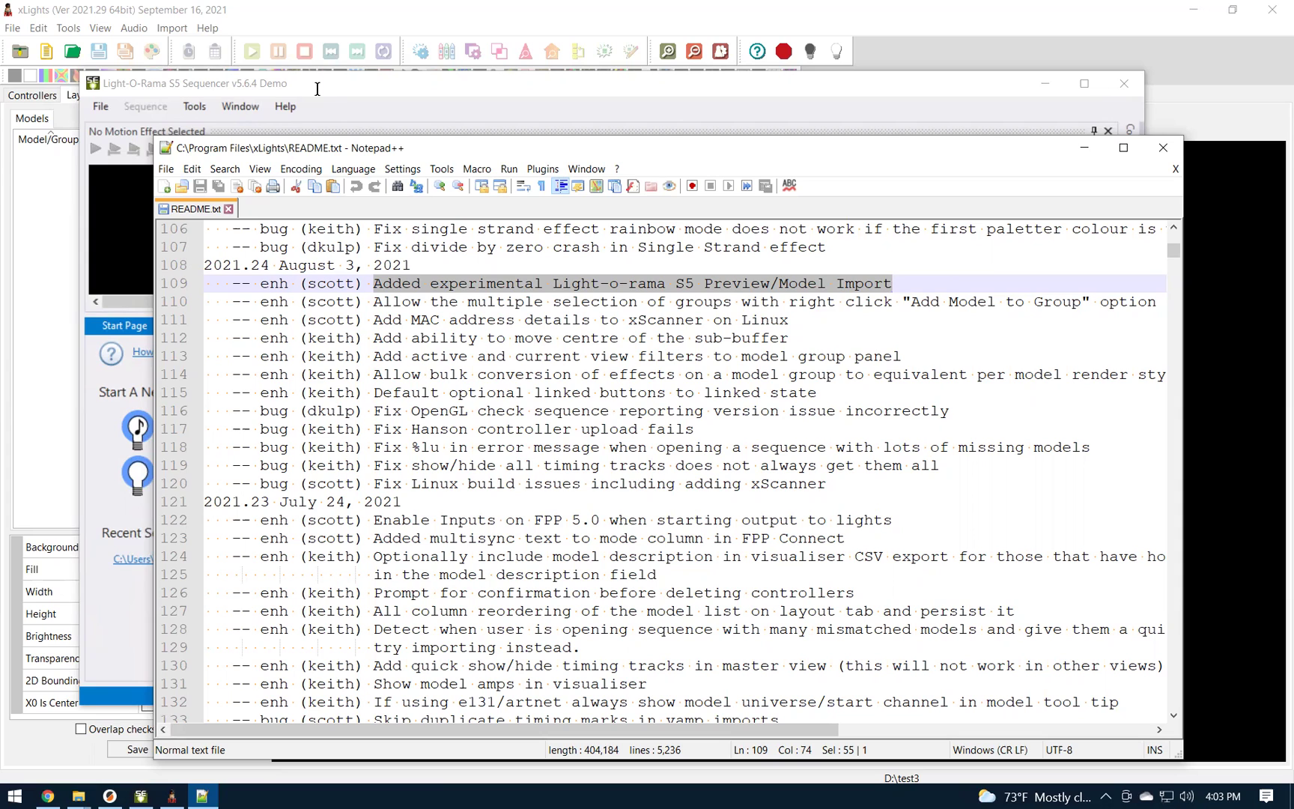
Step: Bring the empty xLights layout to the front after reading the S5 import changelog note
{"action": "left_click", "coordinate": [383, 18]}
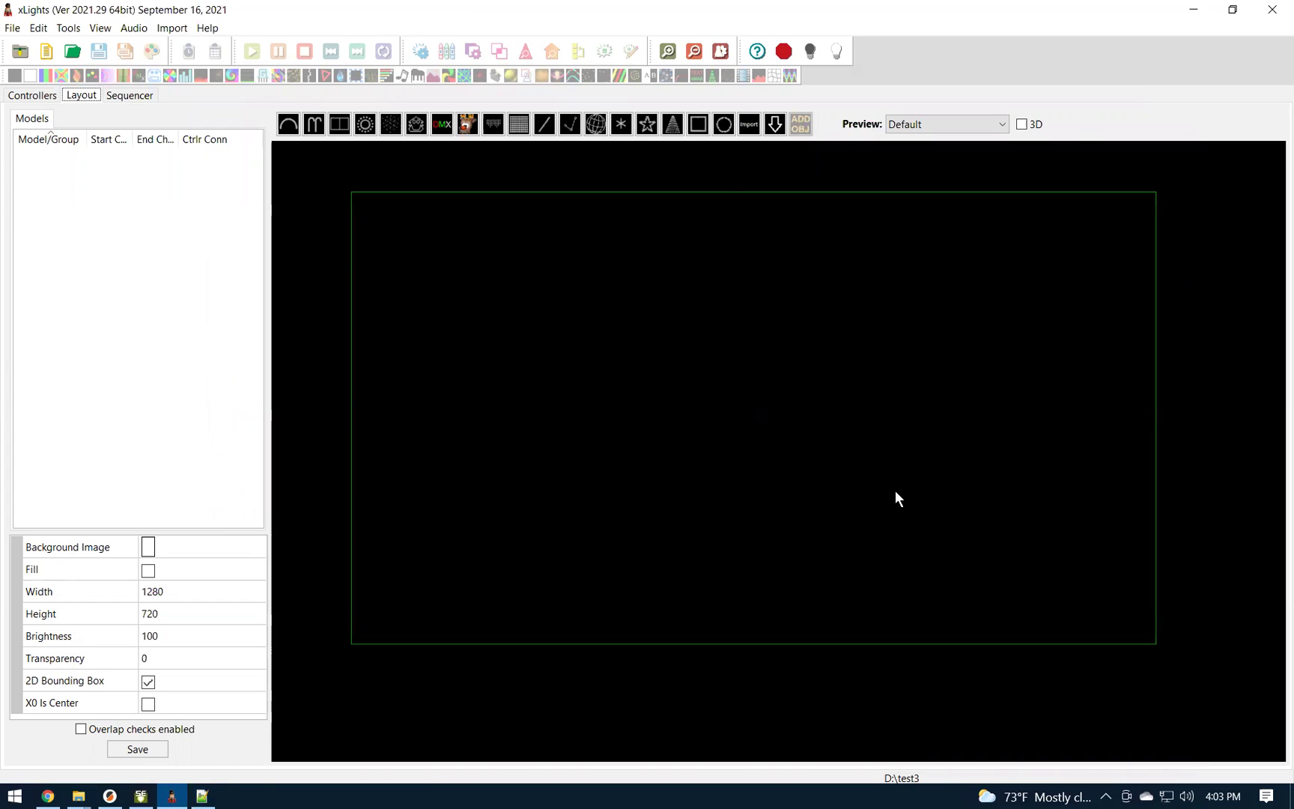
Step: Start Import LOR S5 Models/Groups from the layout canvas's context menu
{"action": "right_click", "coordinate": [756, 346]}
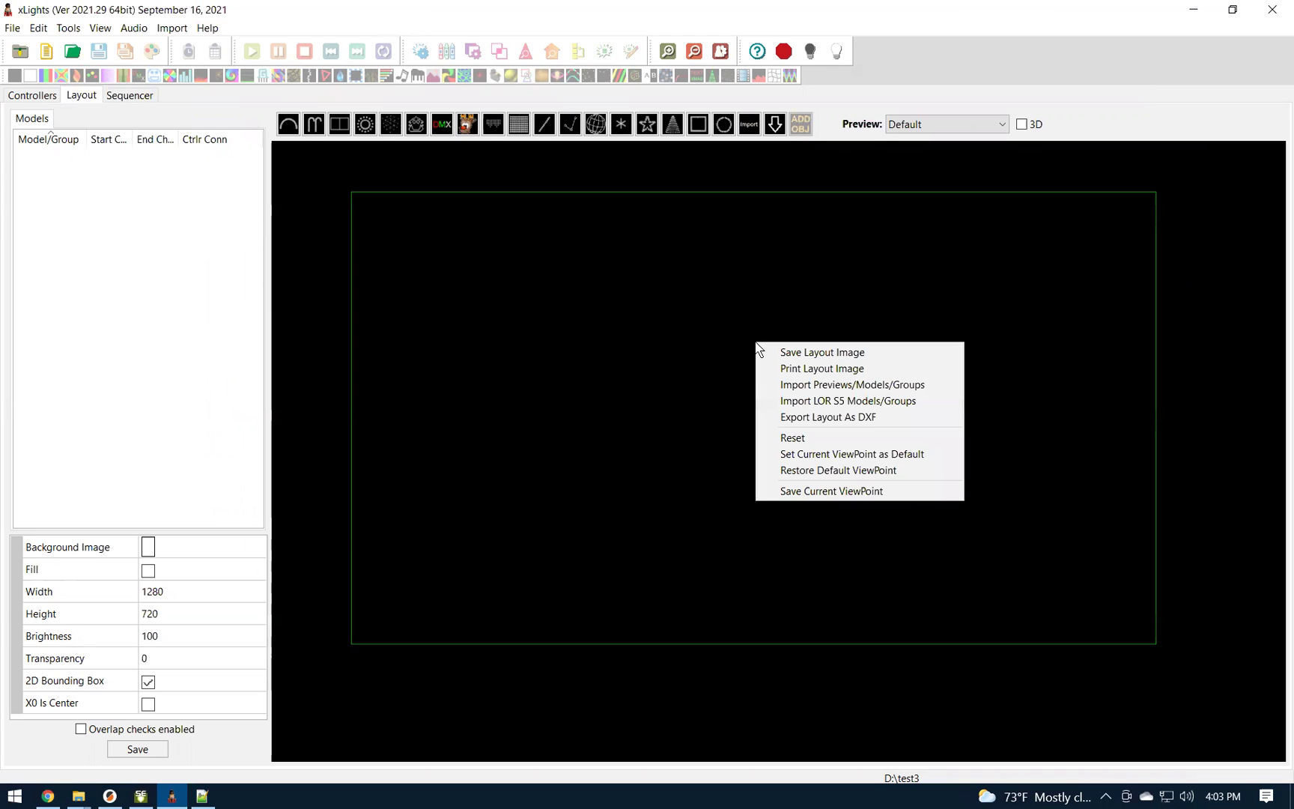
{"action": "left_click", "coordinate": [851, 407]}
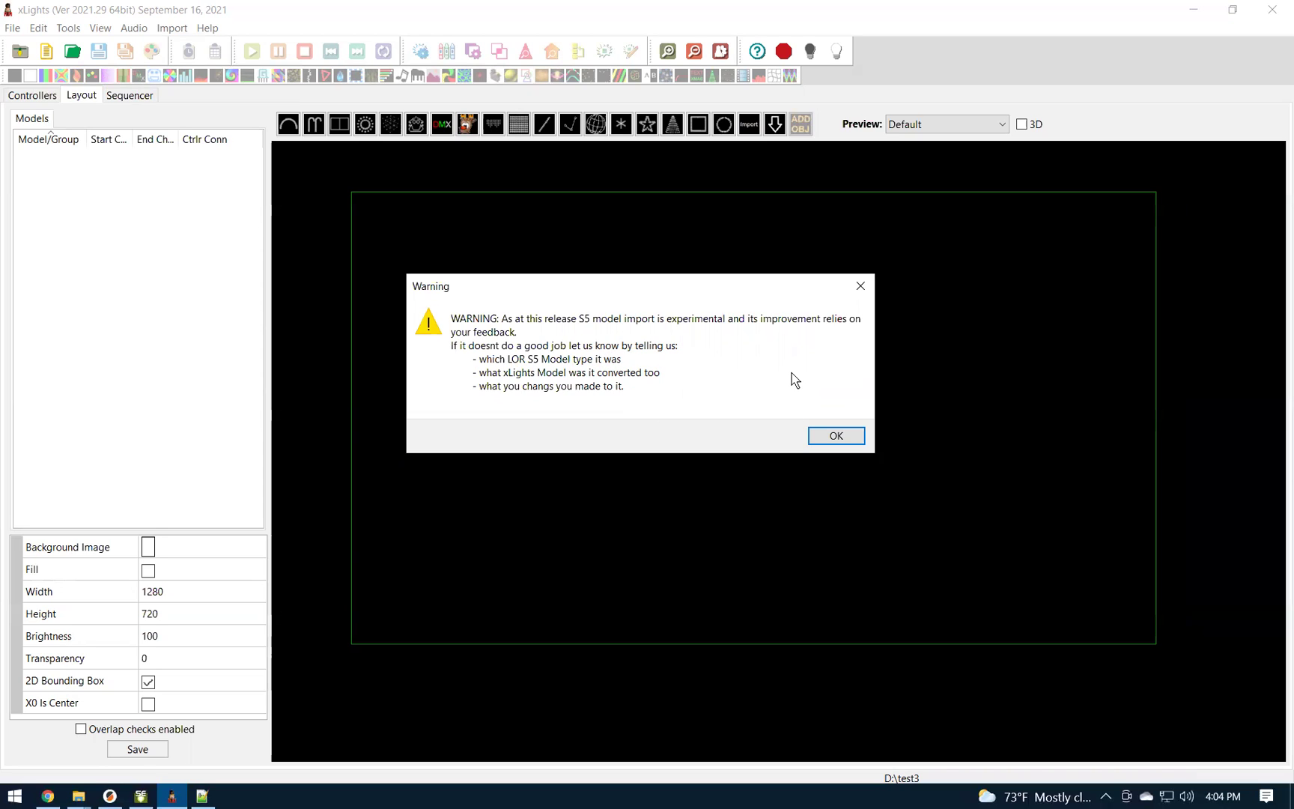
{"action": "left_click", "coordinate": [829, 439]}
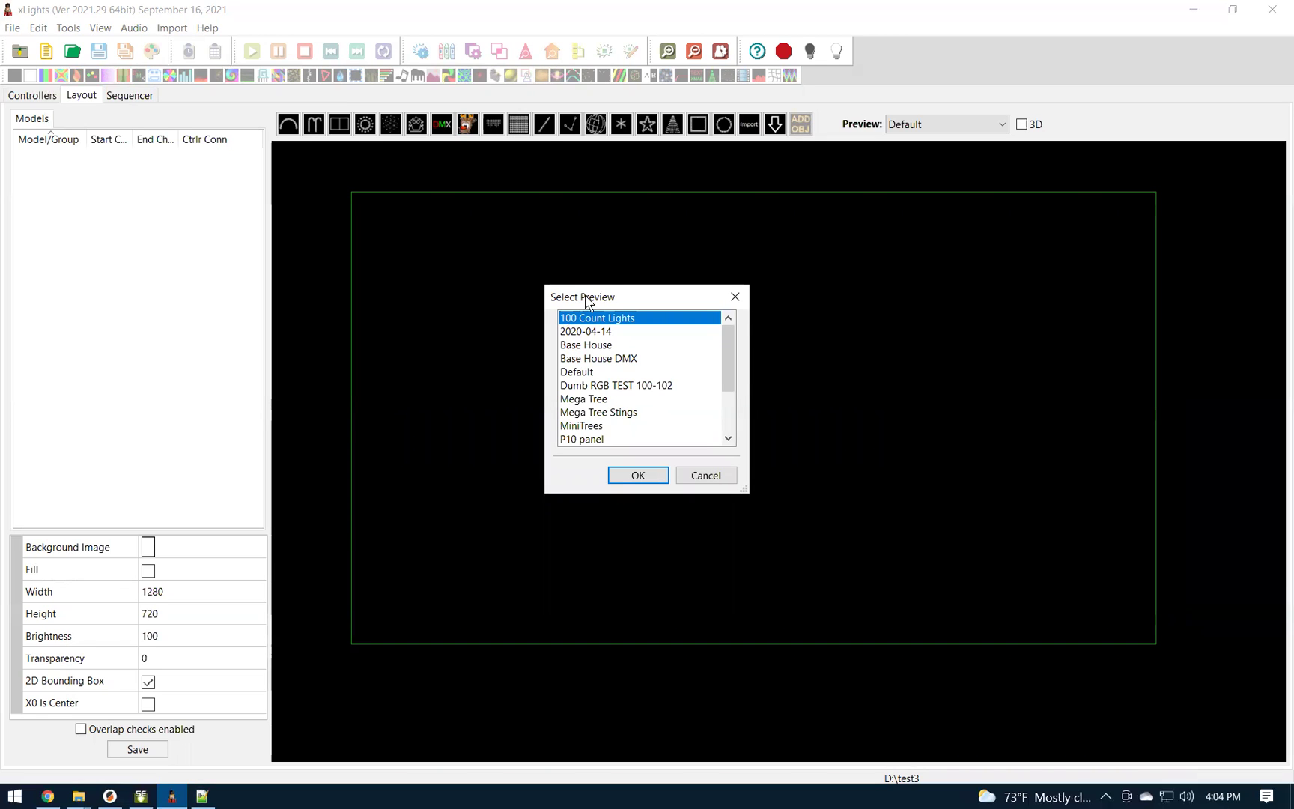
{"action": "left_click_drag", "start_coordinate": [602, 299], "coordinate": [659, 303]}
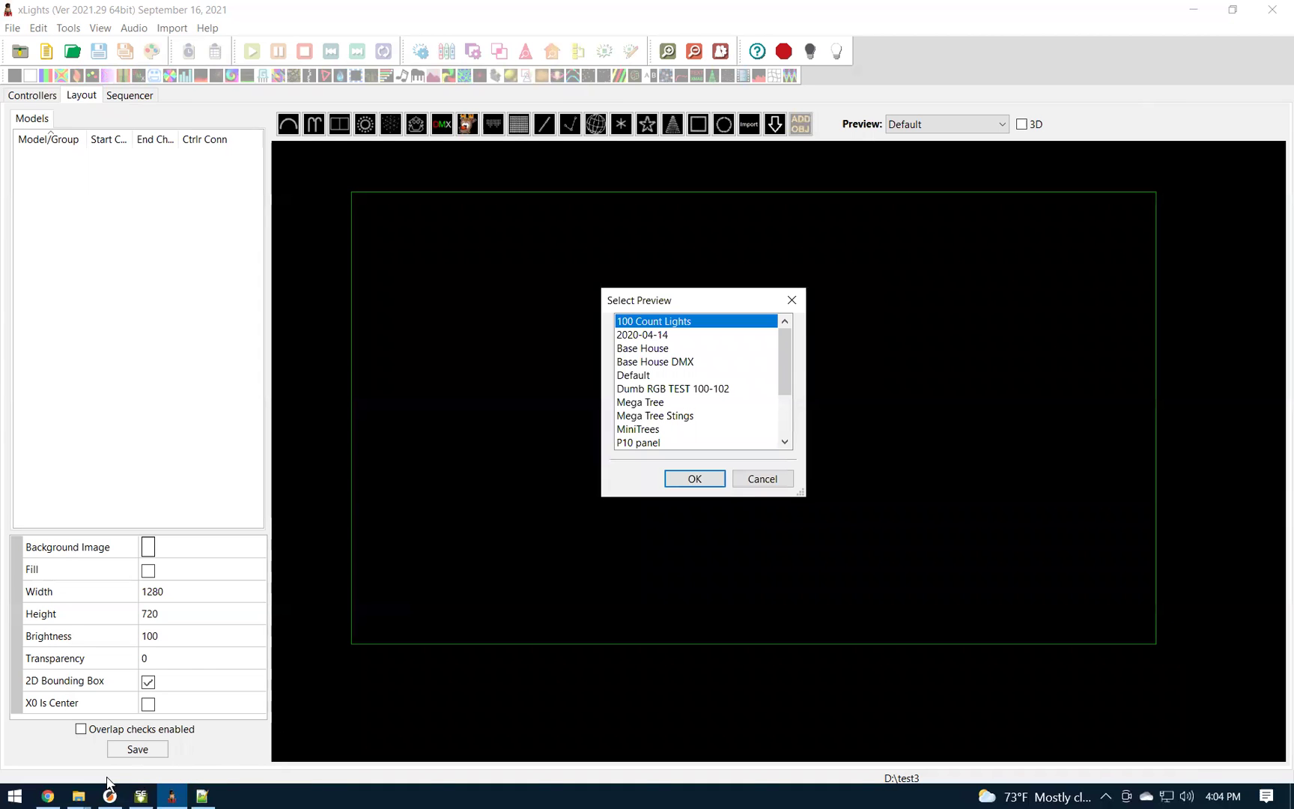
{"action": "mouse_move", "coordinate": [79, 797]}
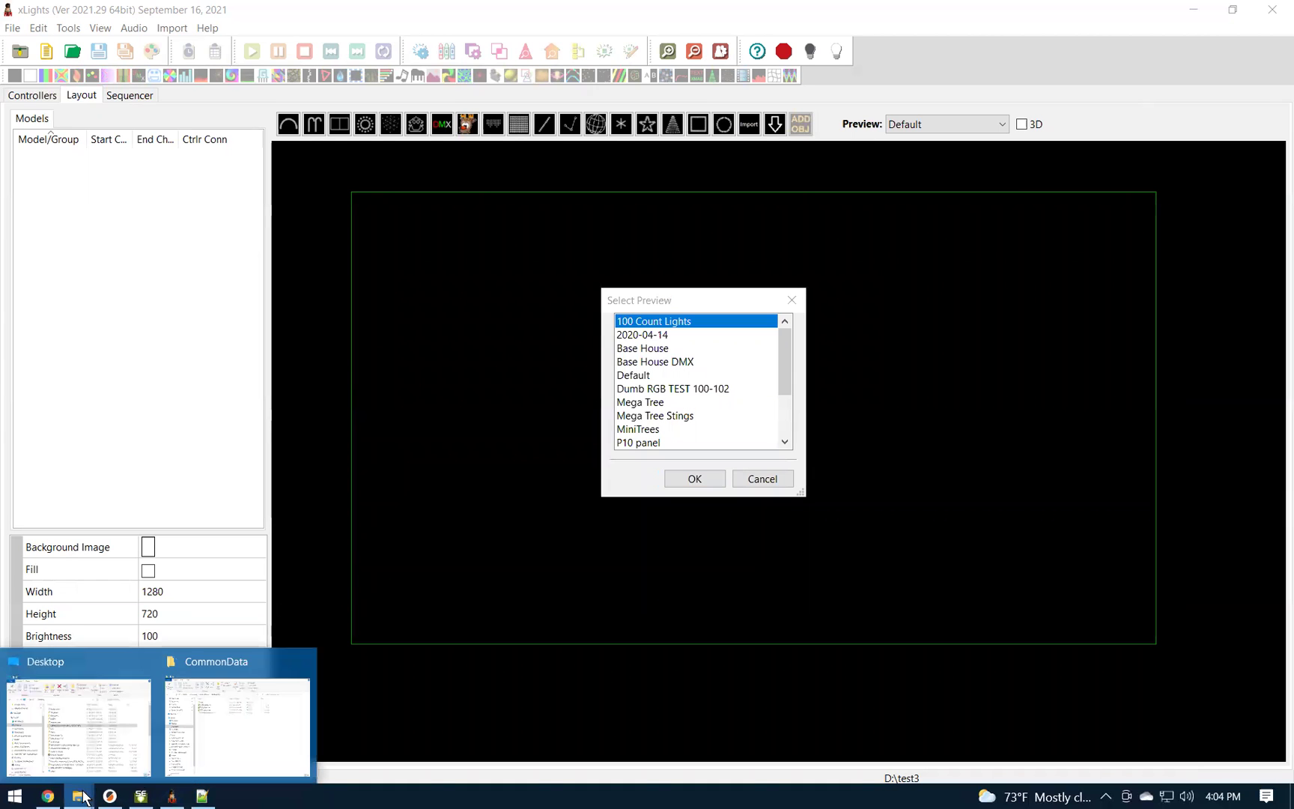
{"action": "left_click", "coordinate": [266, 734]}
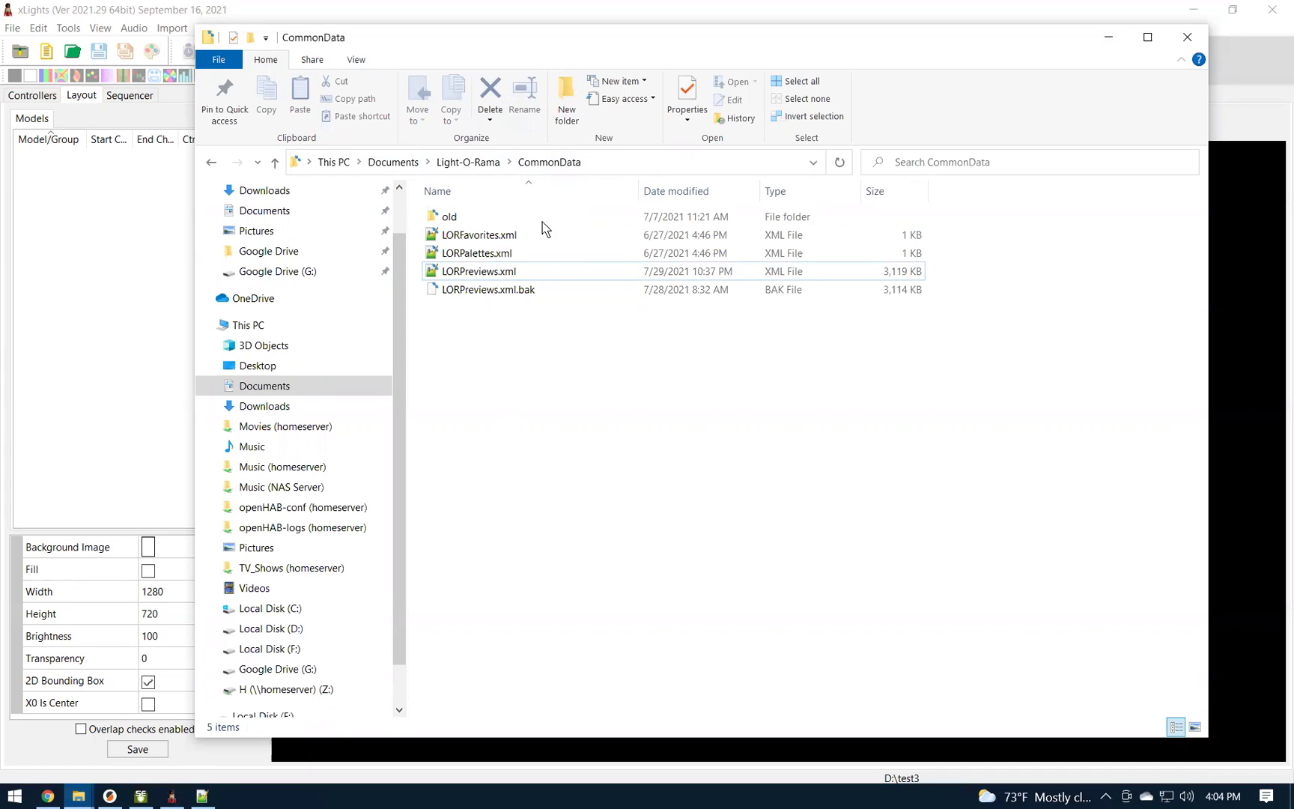
{"action": "left_click", "coordinate": [491, 279]}
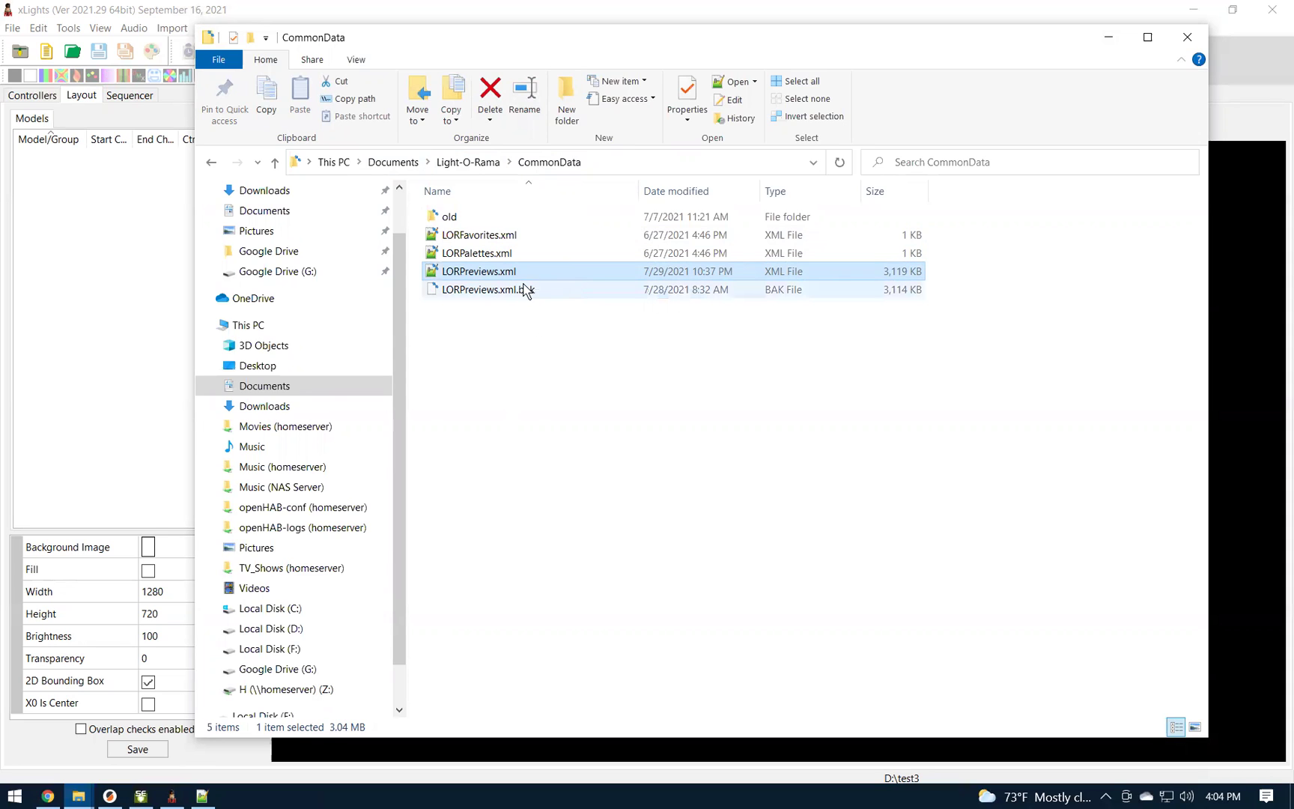
{"action": "left_click", "coordinate": [1108, 37]}
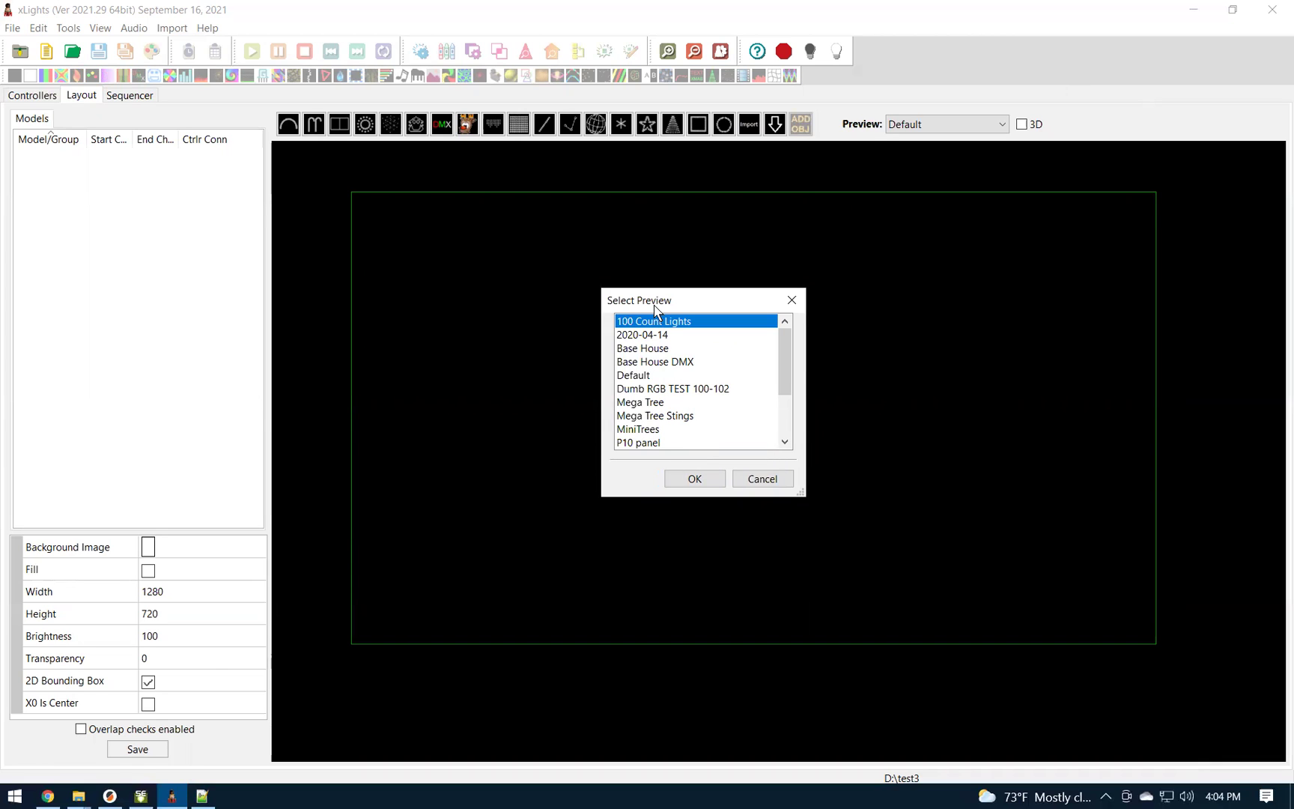
{"action": "mouse_move", "coordinate": [662, 302]}
{"action": "left_mouse_down"}
{"action": "mouse_move", "coordinate": [628, 310]}
{"action": "mouse_move", "coordinate": [651, 303]}
{"action": "left_mouse_up"}
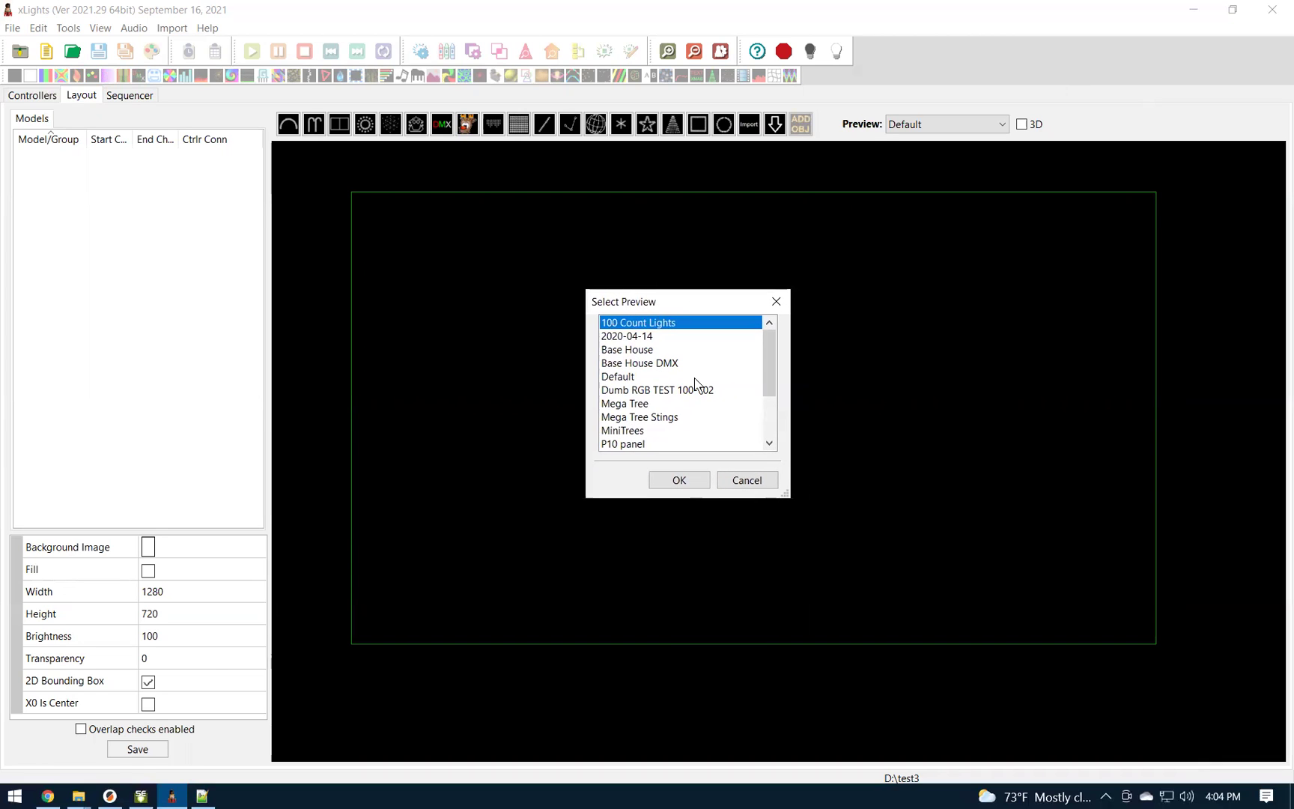
{"action": "left_click", "coordinate": [146, 797]}
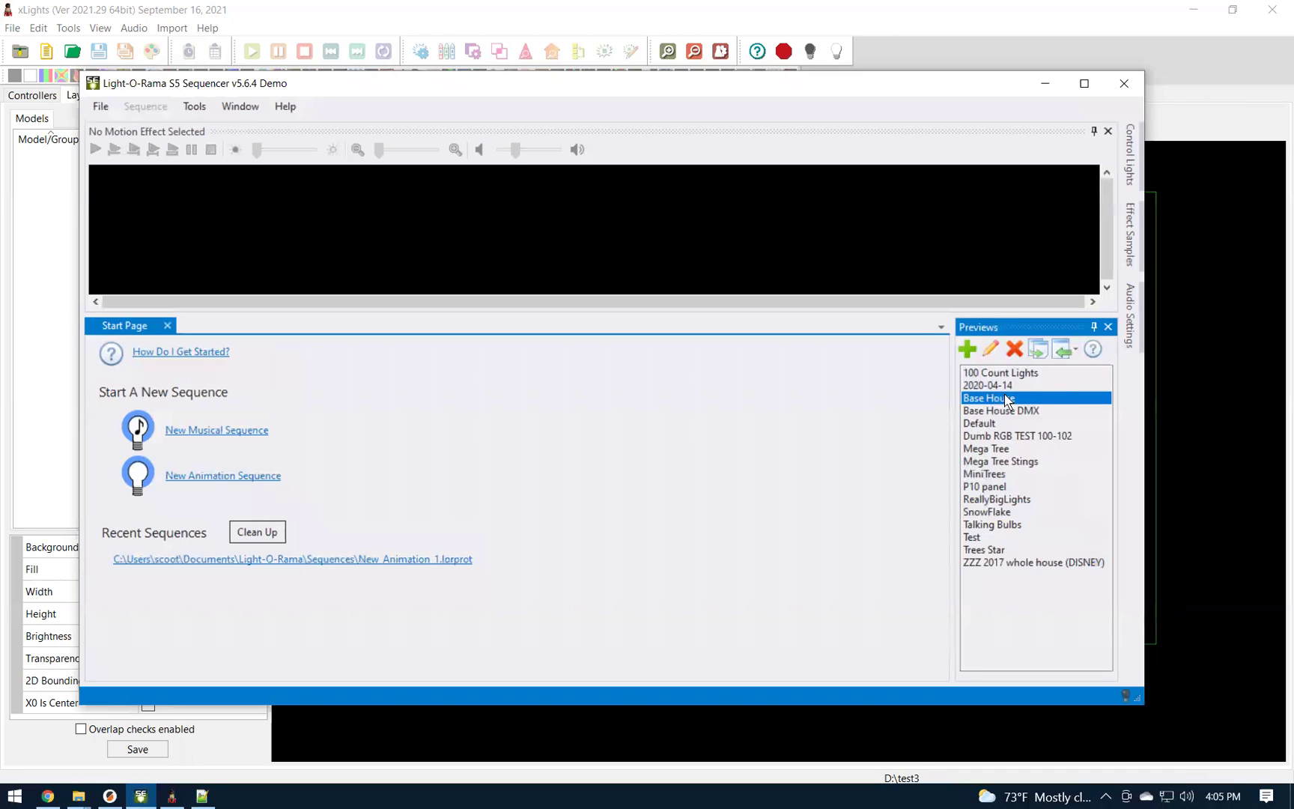
{"action": "left_click", "coordinate": [1258, 416]}
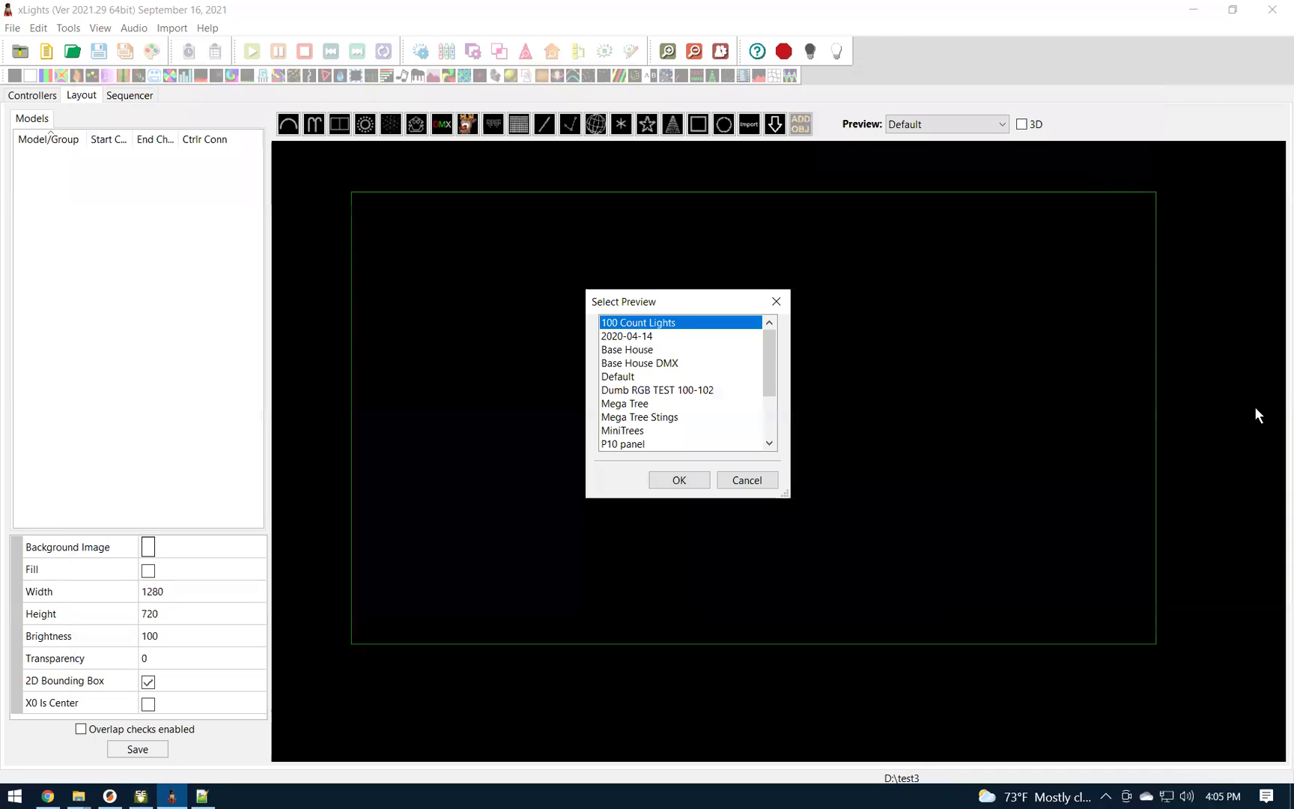
Step: Import the Base House preview and dismiss the start-channel warning
{"action": "left_click", "coordinate": [625, 352]}
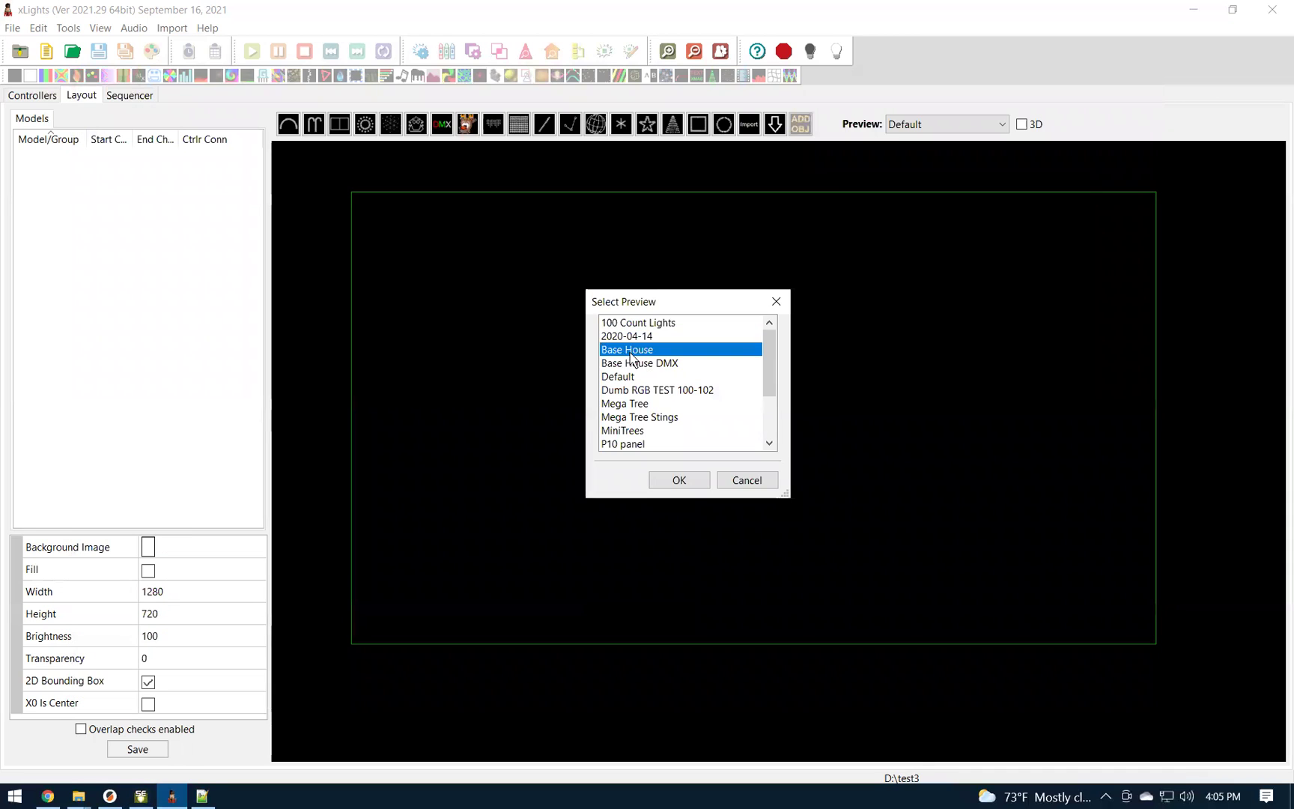
{"action": "left_click", "coordinate": [679, 484]}
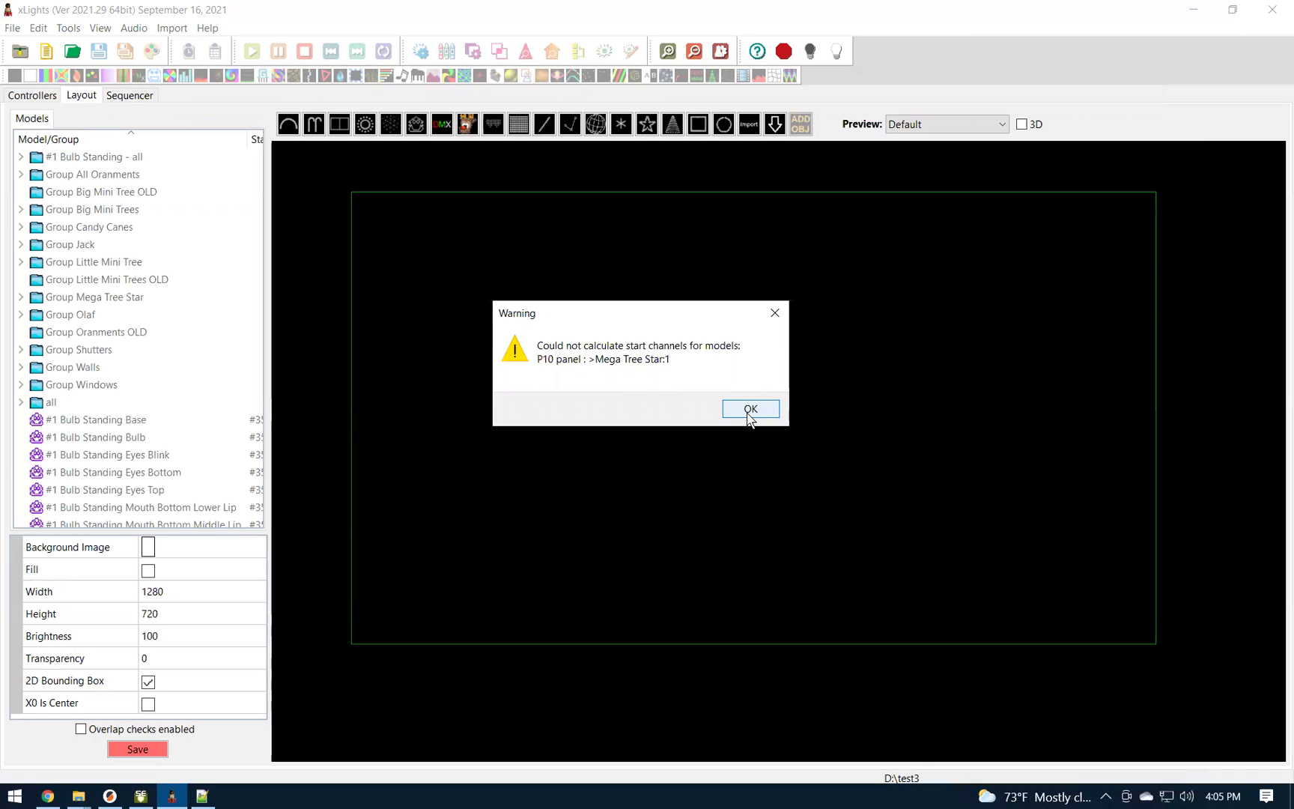
{"action": "left_click", "coordinate": [748, 409]}
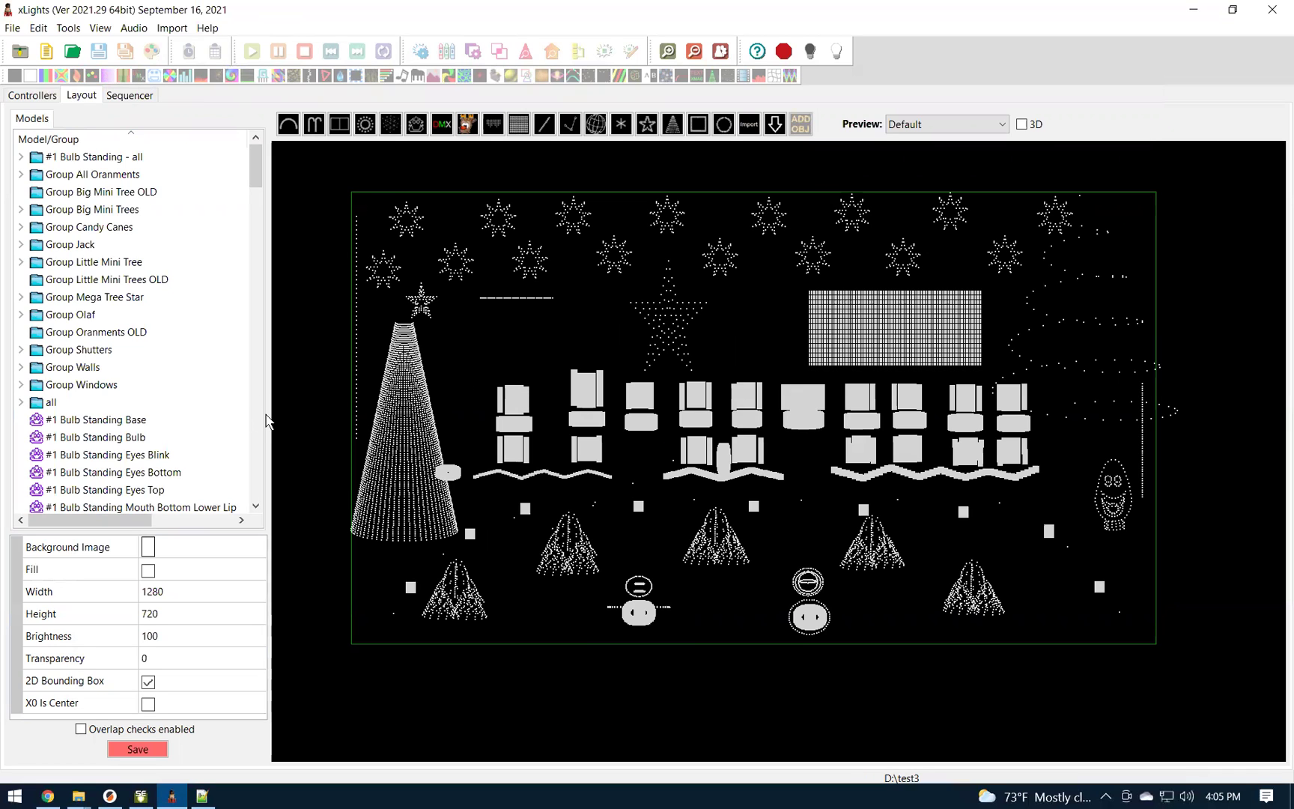
Step: Widen the model list and Start Chan column, select #1 Bulb Standing Base, then switch to LOR Sequencer
{"action": "left_click_drag", "start_coordinate": [479, 405], "coordinate": [479, 405]}
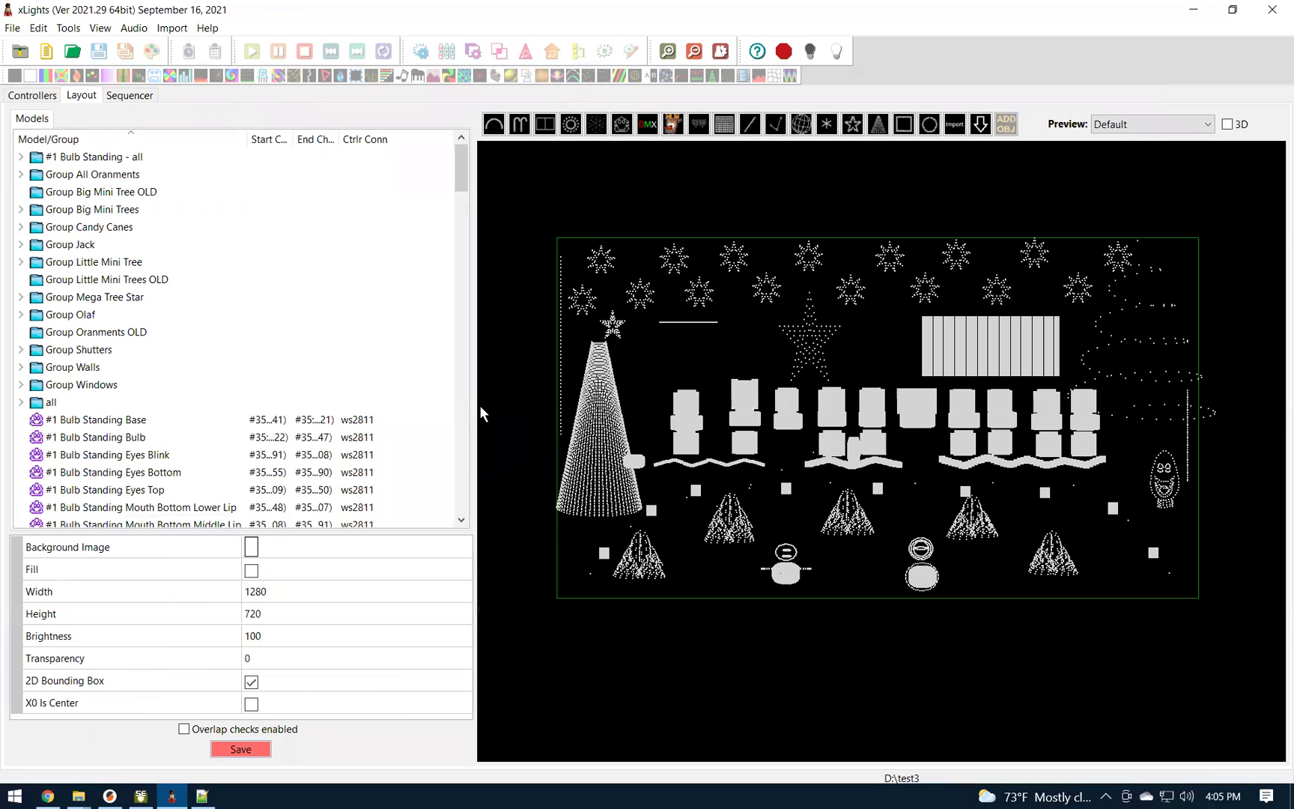
{"action": "left_click_drag", "start_coordinate": [290, 133], "coordinate": [387, 137]}
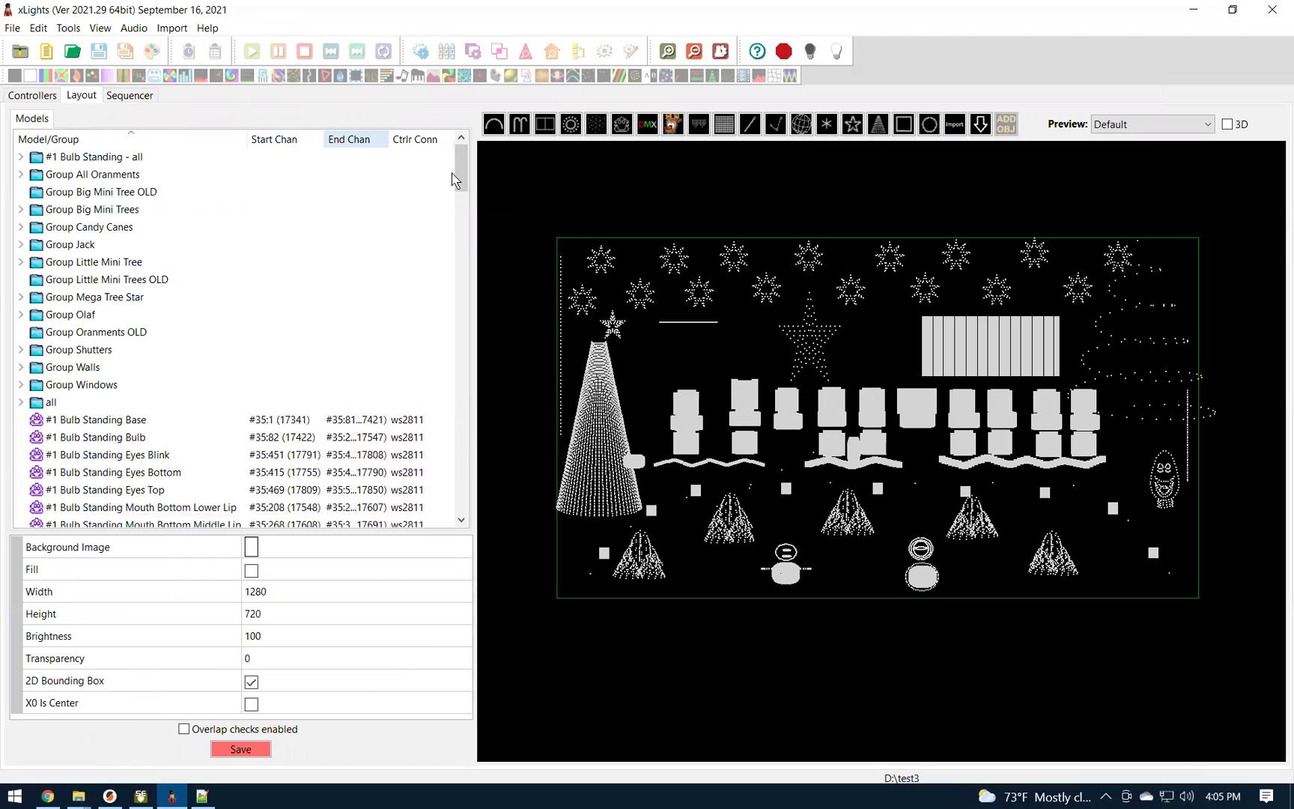
{"action": "left_click", "coordinate": [281, 425]}
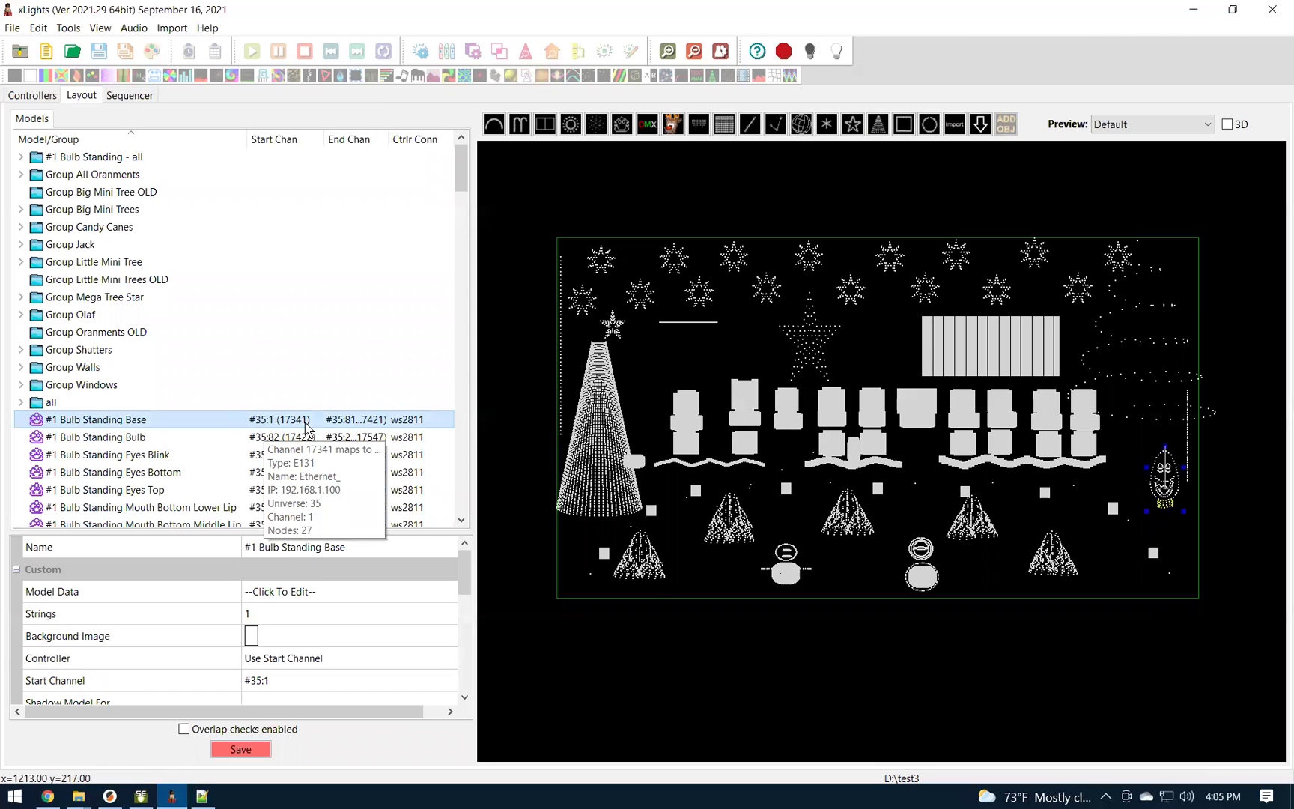
{"action": "left_click", "coordinate": [168, 796]}
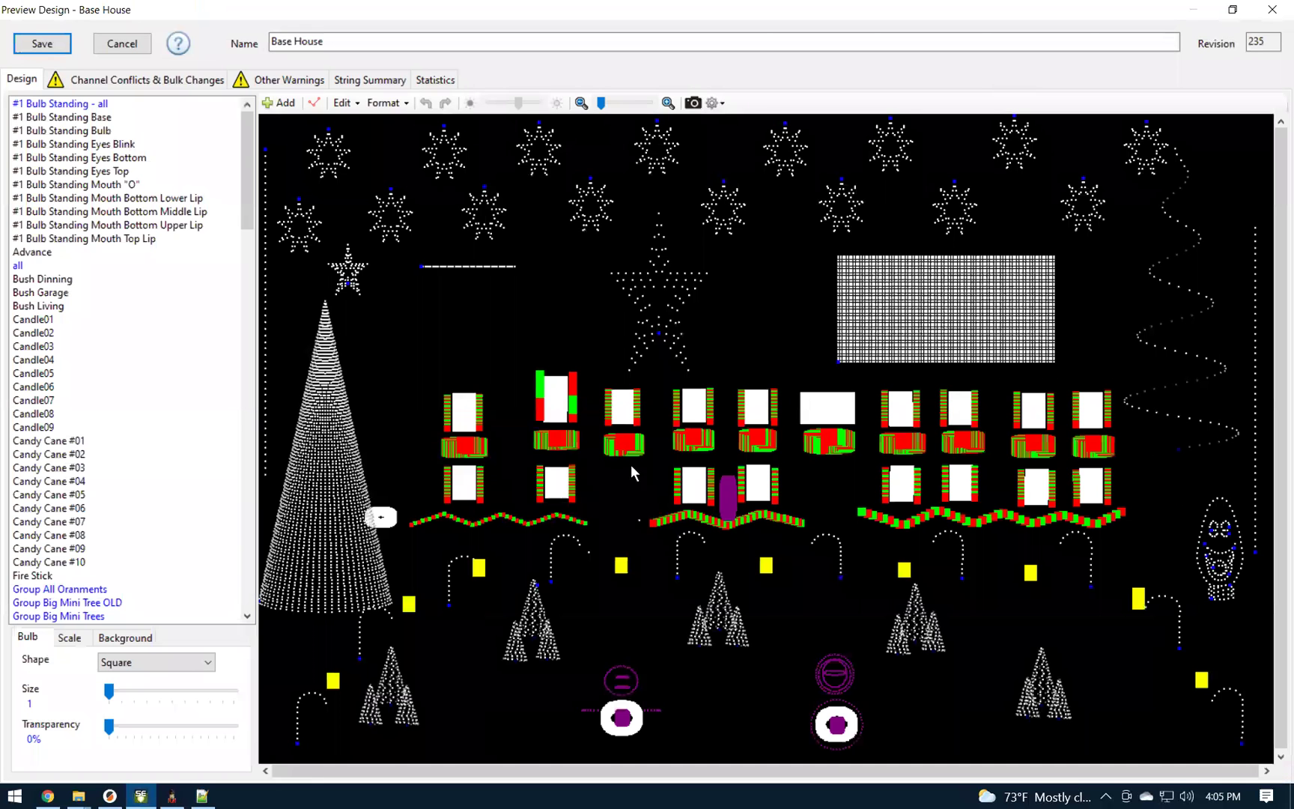
Step: Select the Mega Tree Star, cancel a copy, and review its channels (universe 70, 1–270)
{"action": "left_click", "coordinate": [357, 265]}
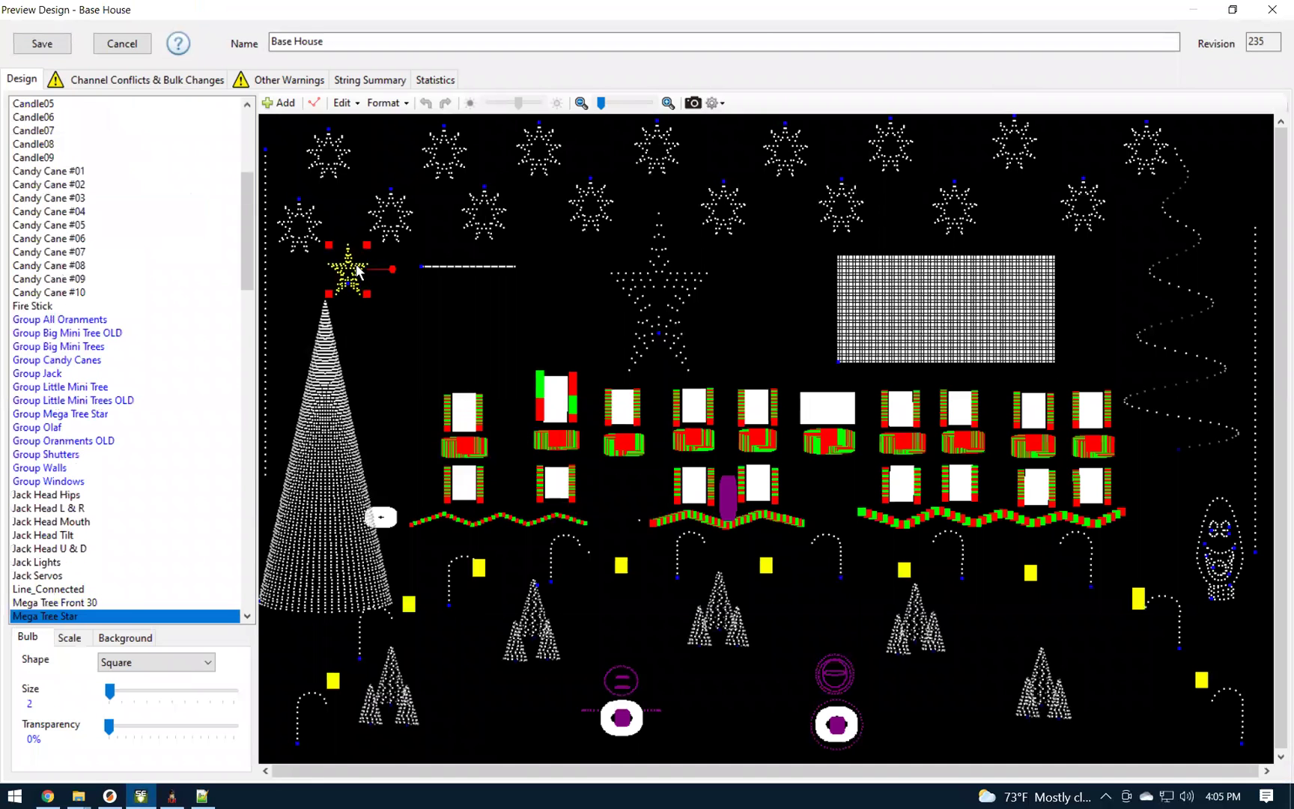
{"action": "right_click", "coordinate": [357, 268]}
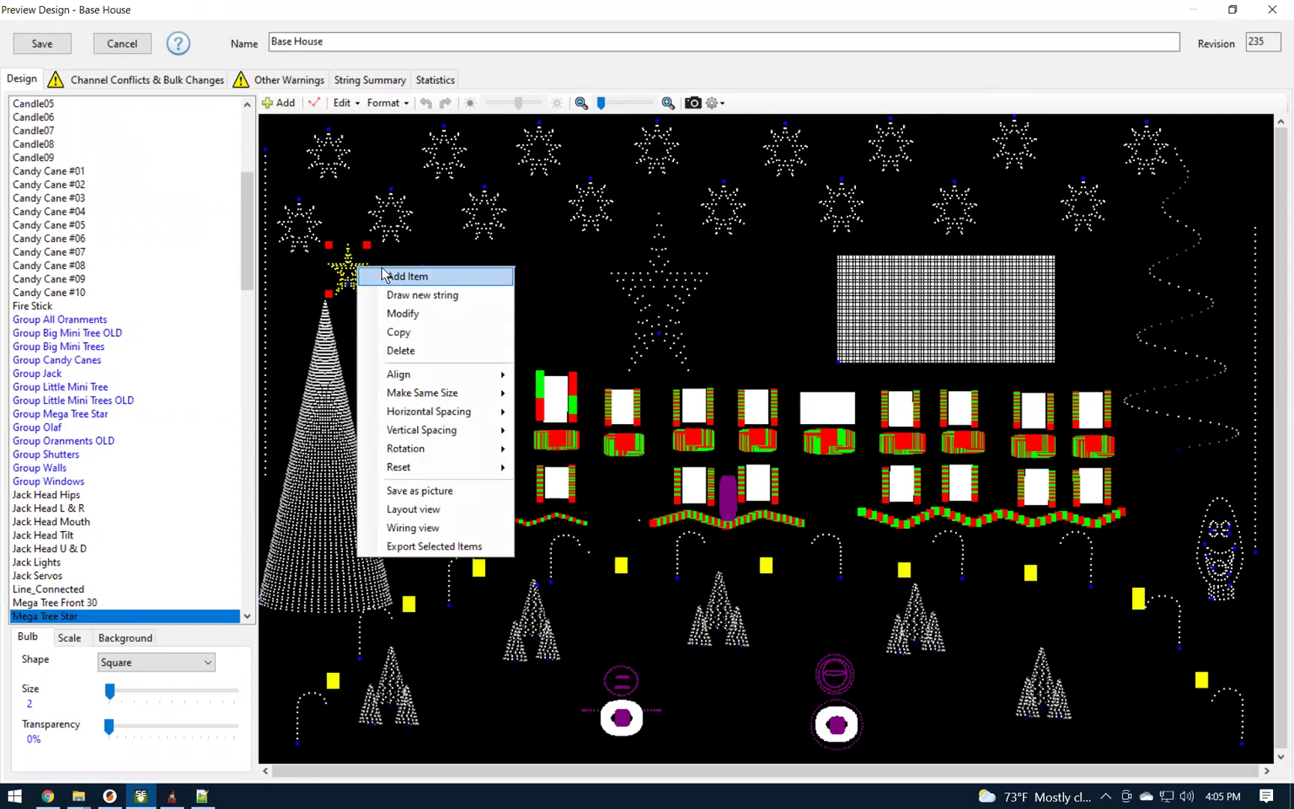
{"action": "left_click", "coordinate": [410, 333]}
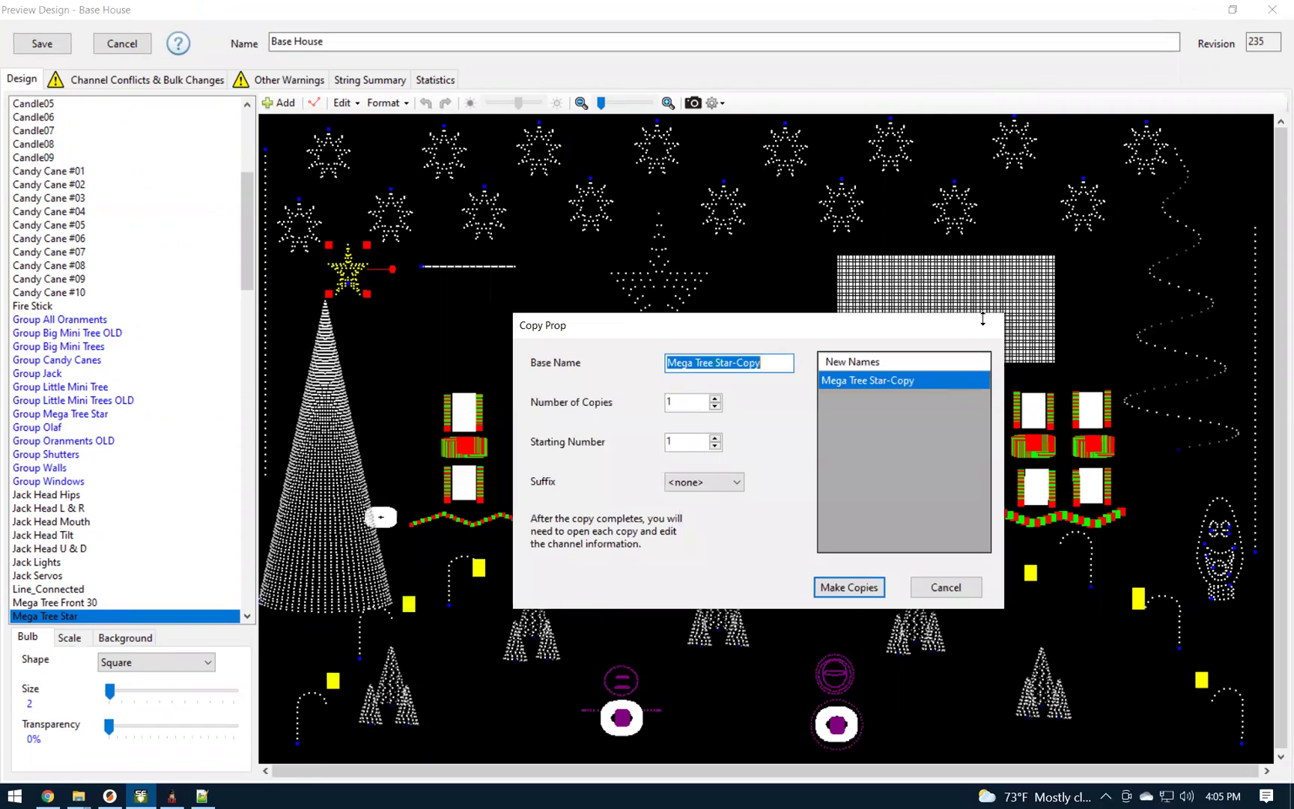
{"action": "left_click", "coordinate": [945, 586]}
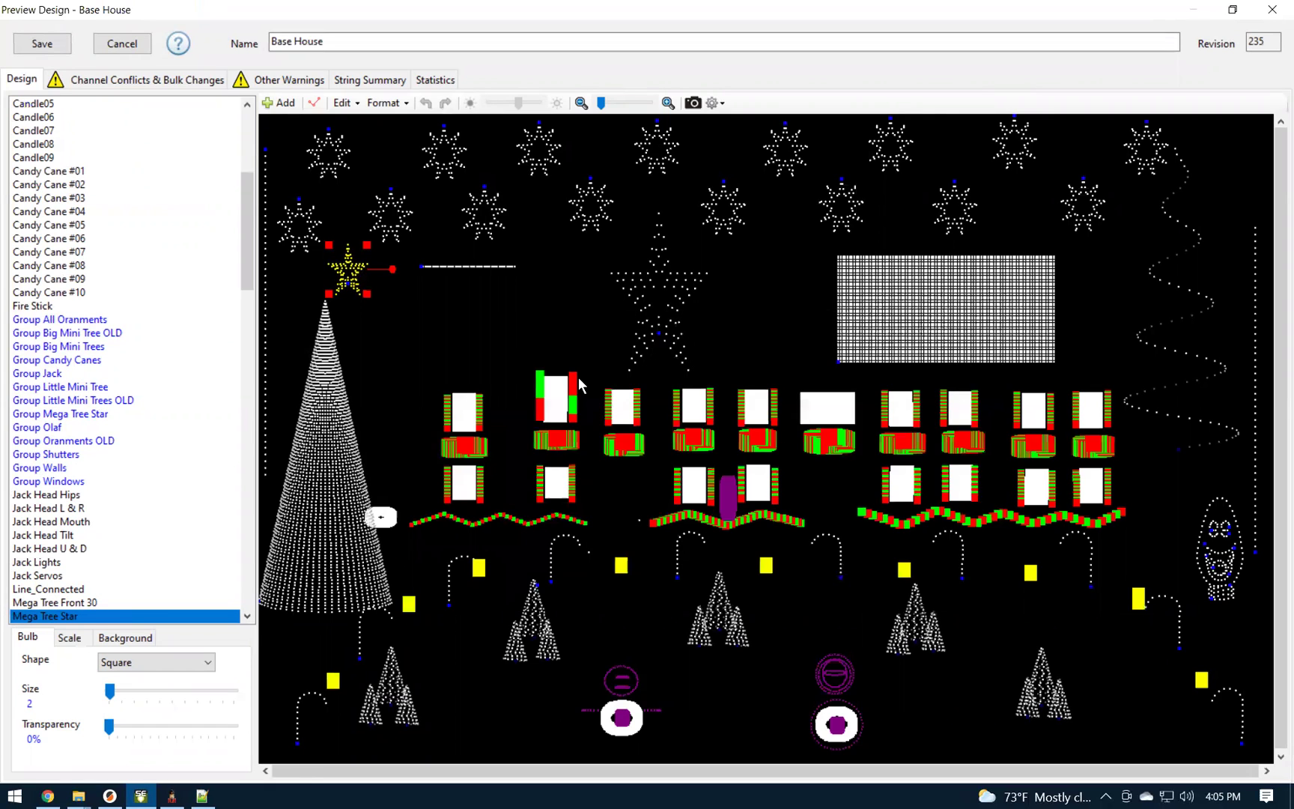
{"action": "right_click", "coordinate": [341, 273]}
{"action": "left_click", "coordinate": [384, 324]}
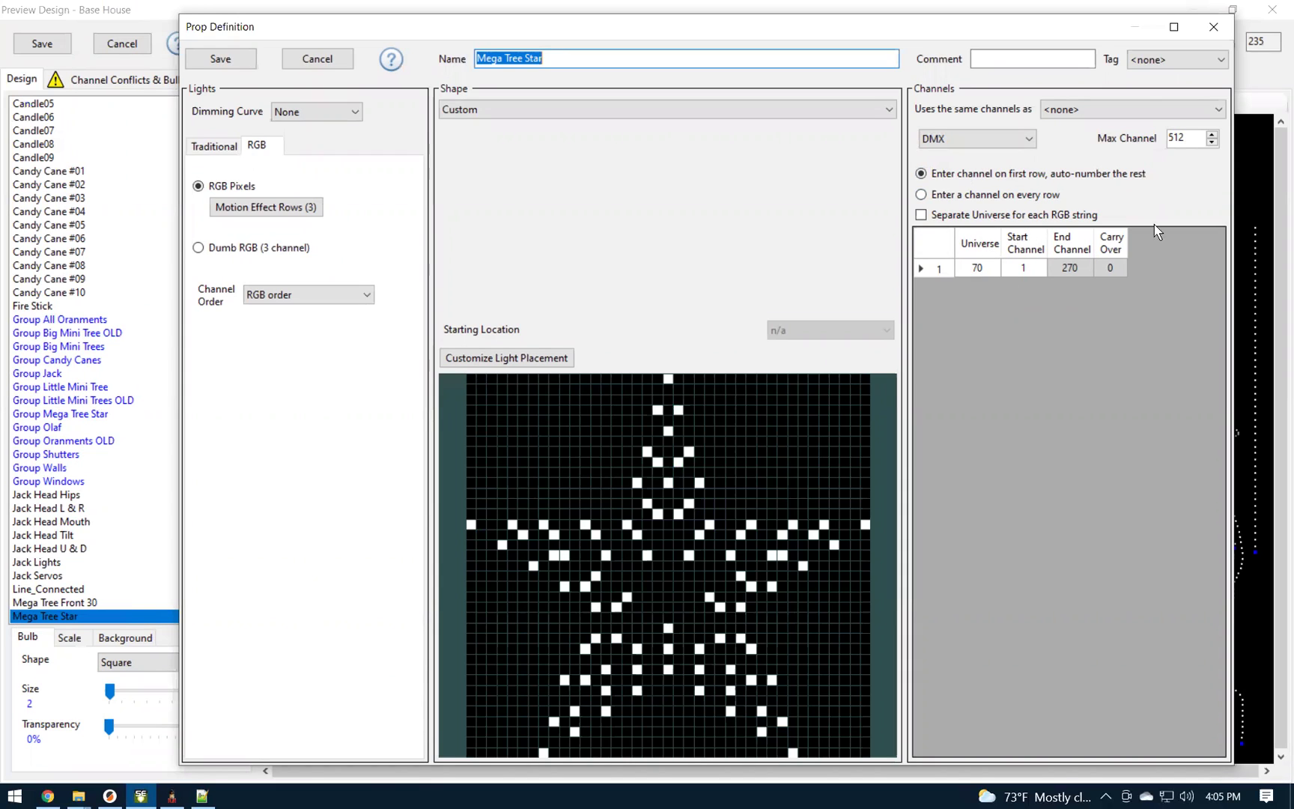
{"action": "left_click", "coordinate": [1210, 31]}
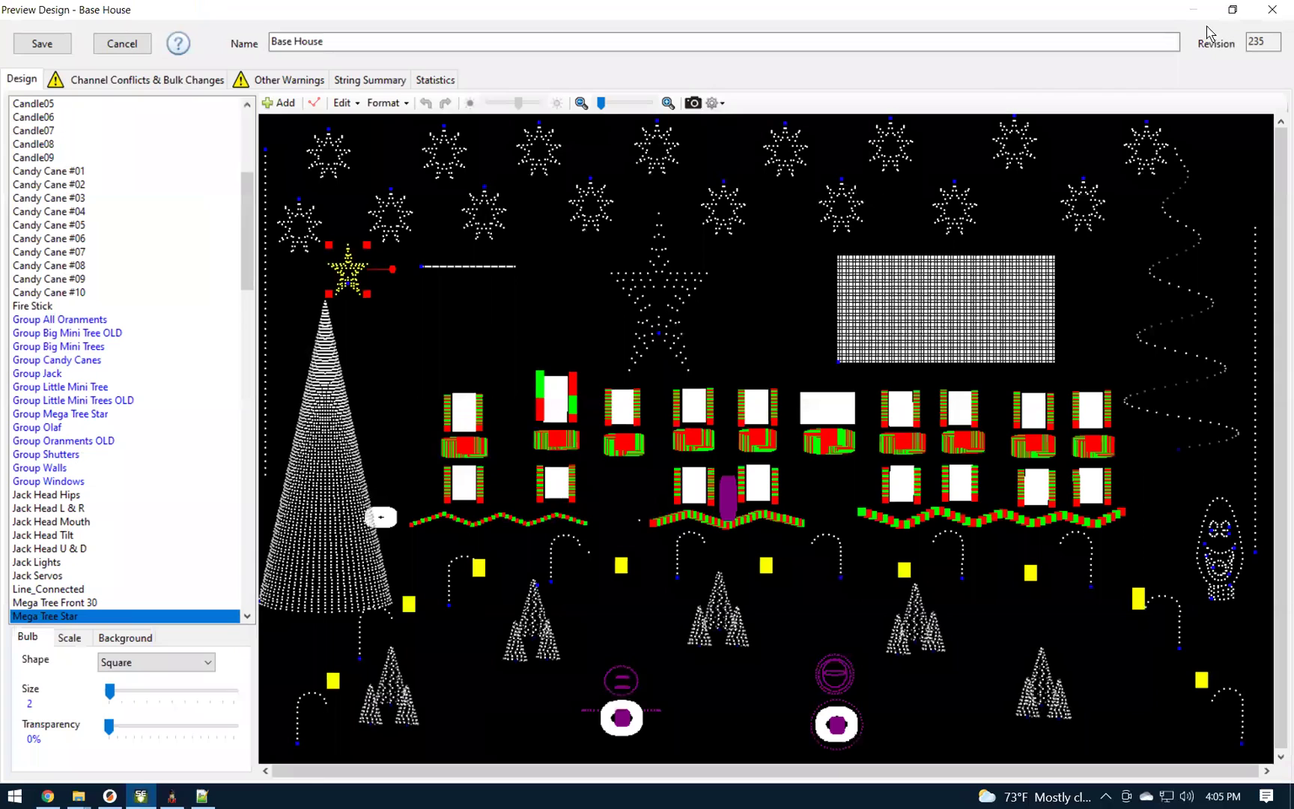
Step: Keep Square as the Mega Tree Star's bulb shape, then check the Background and Bulb tabs
{"action": "left_click", "coordinate": [155, 662]}
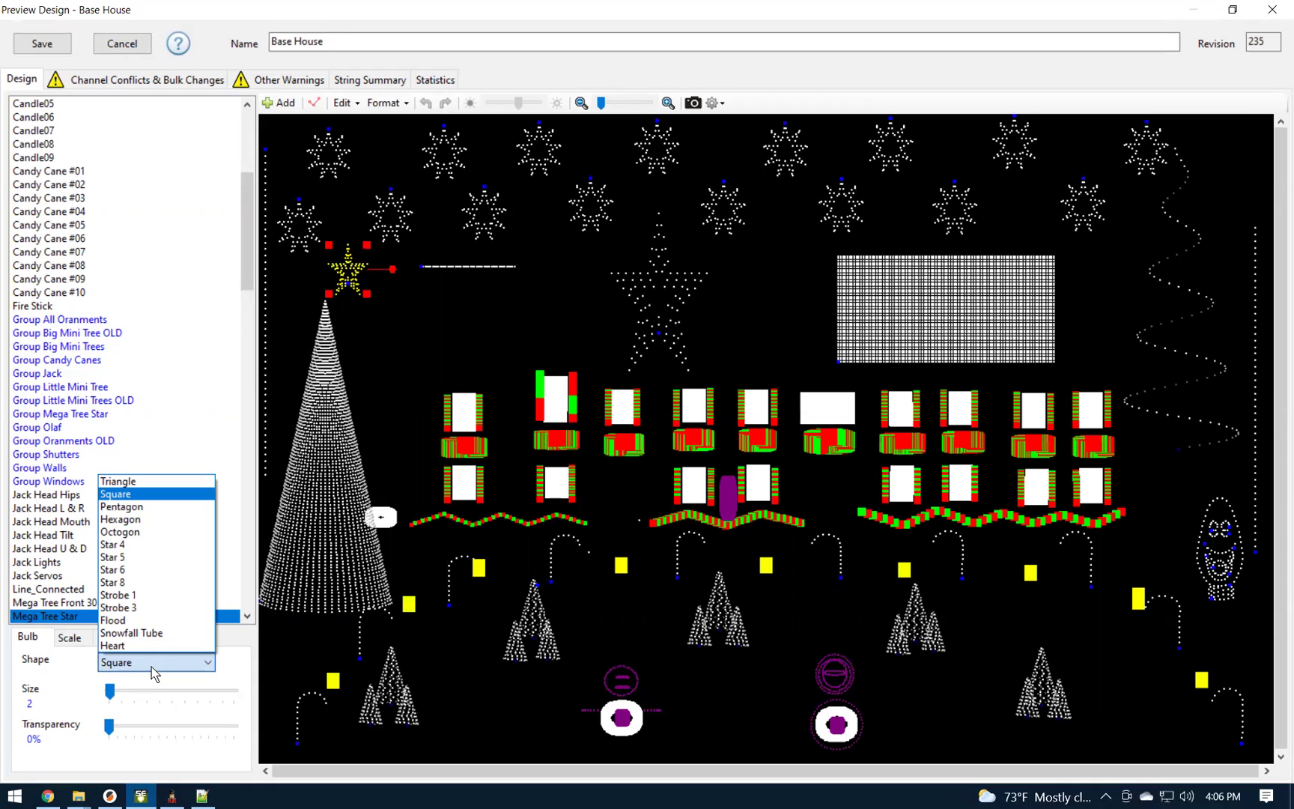
{"action": "left_click", "coordinate": [154, 671]}
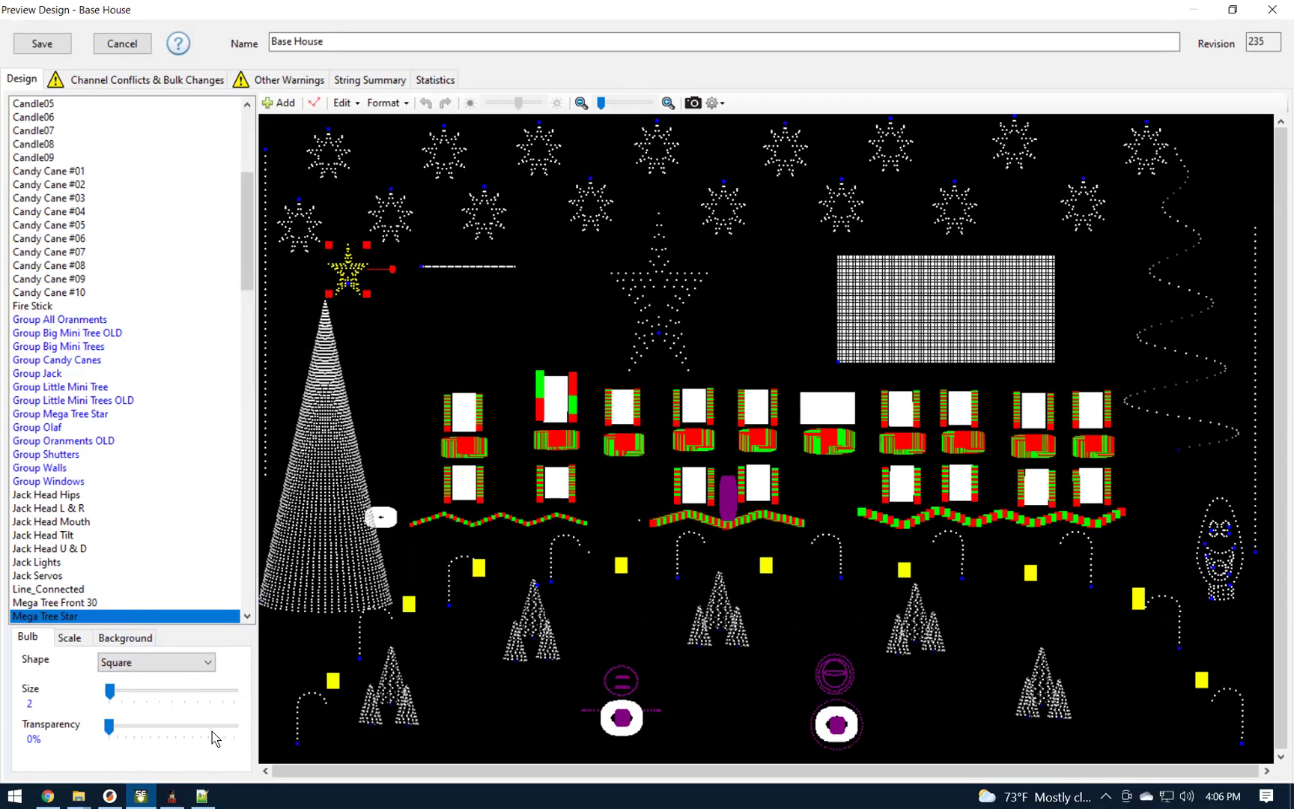
{"action": "left_click", "coordinate": [177, 797]}
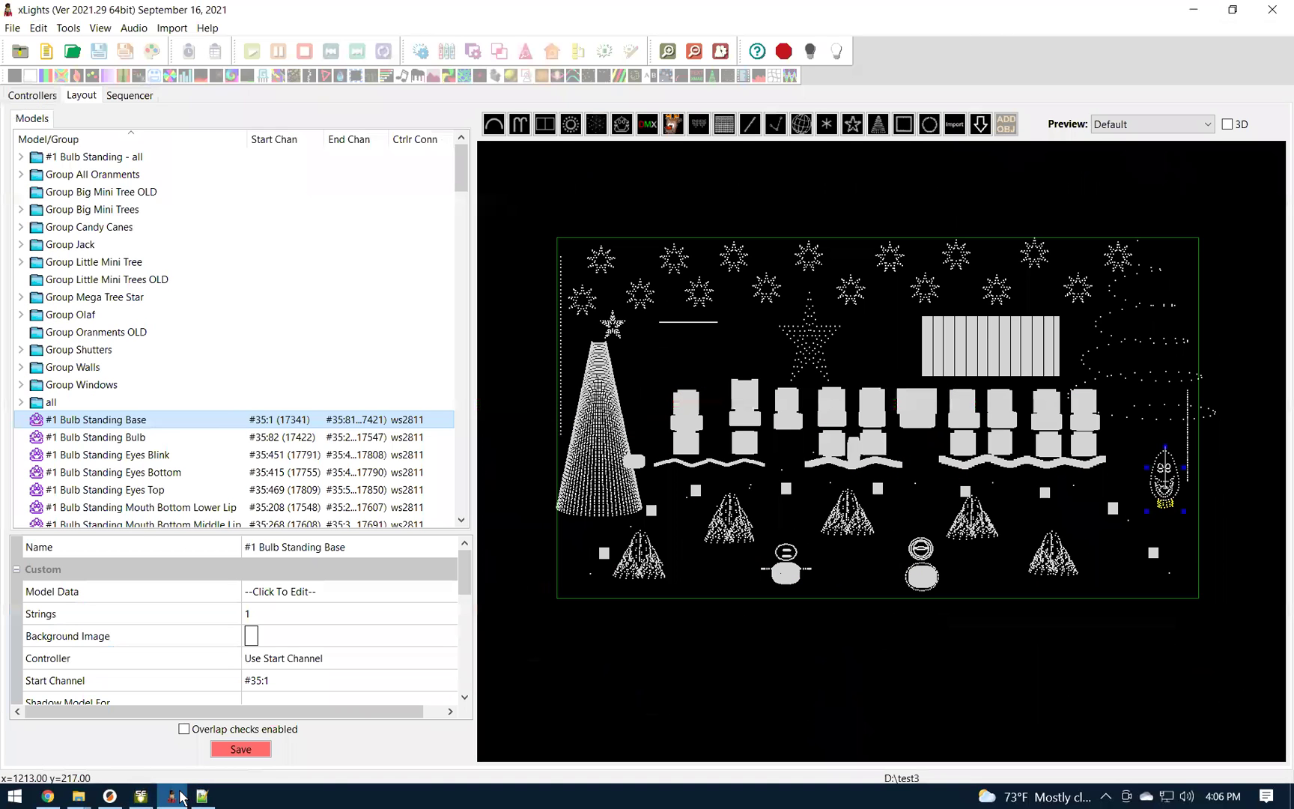
{"action": "left_click", "coordinate": [141, 796]}
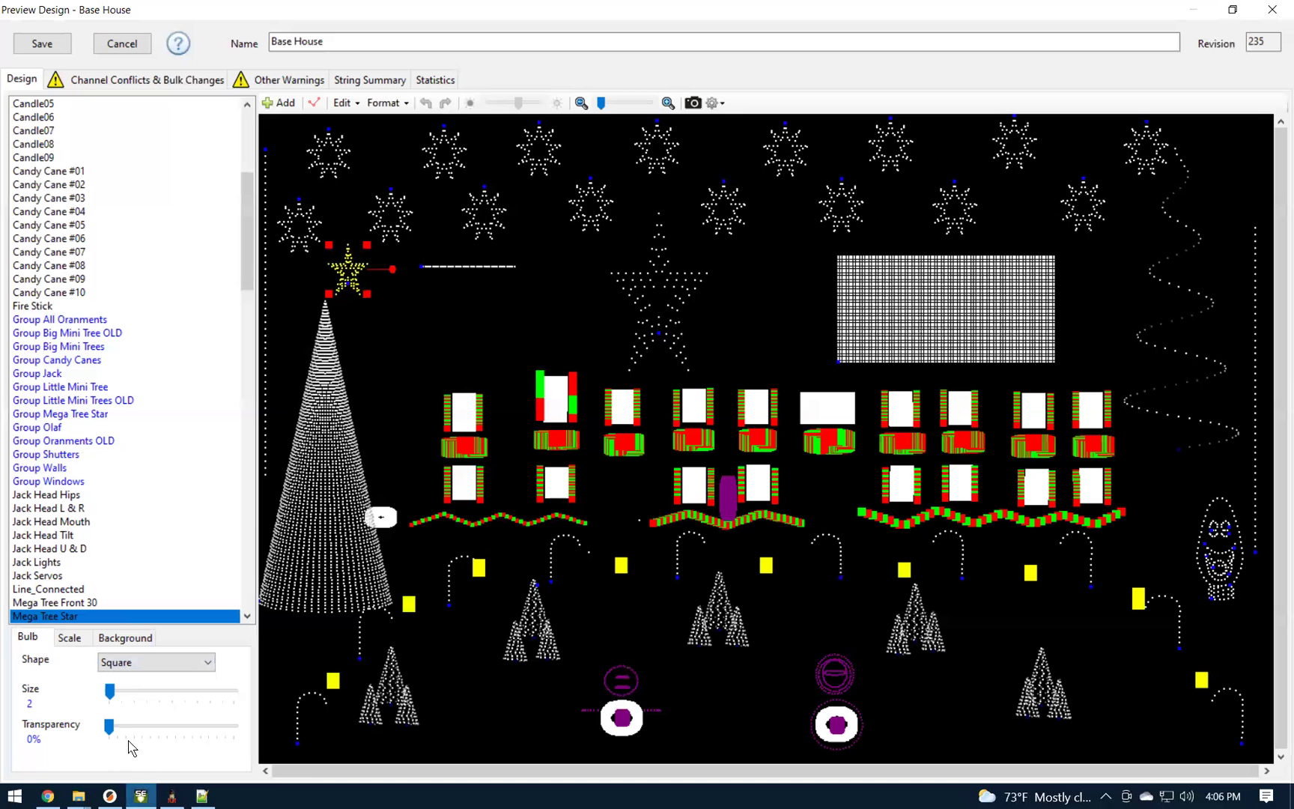
{"action": "left_click", "coordinate": [139, 642]}
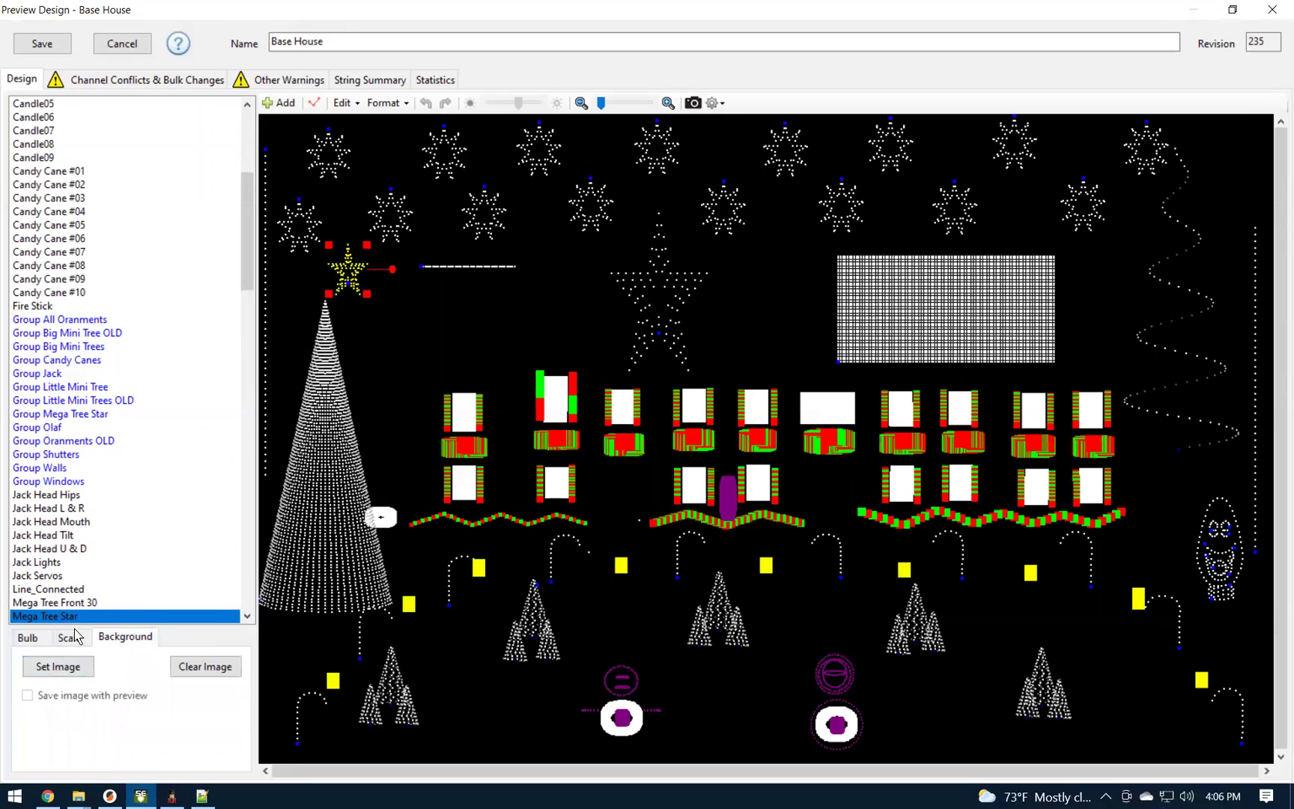
{"action": "left_click", "coordinate": [35, 644]}
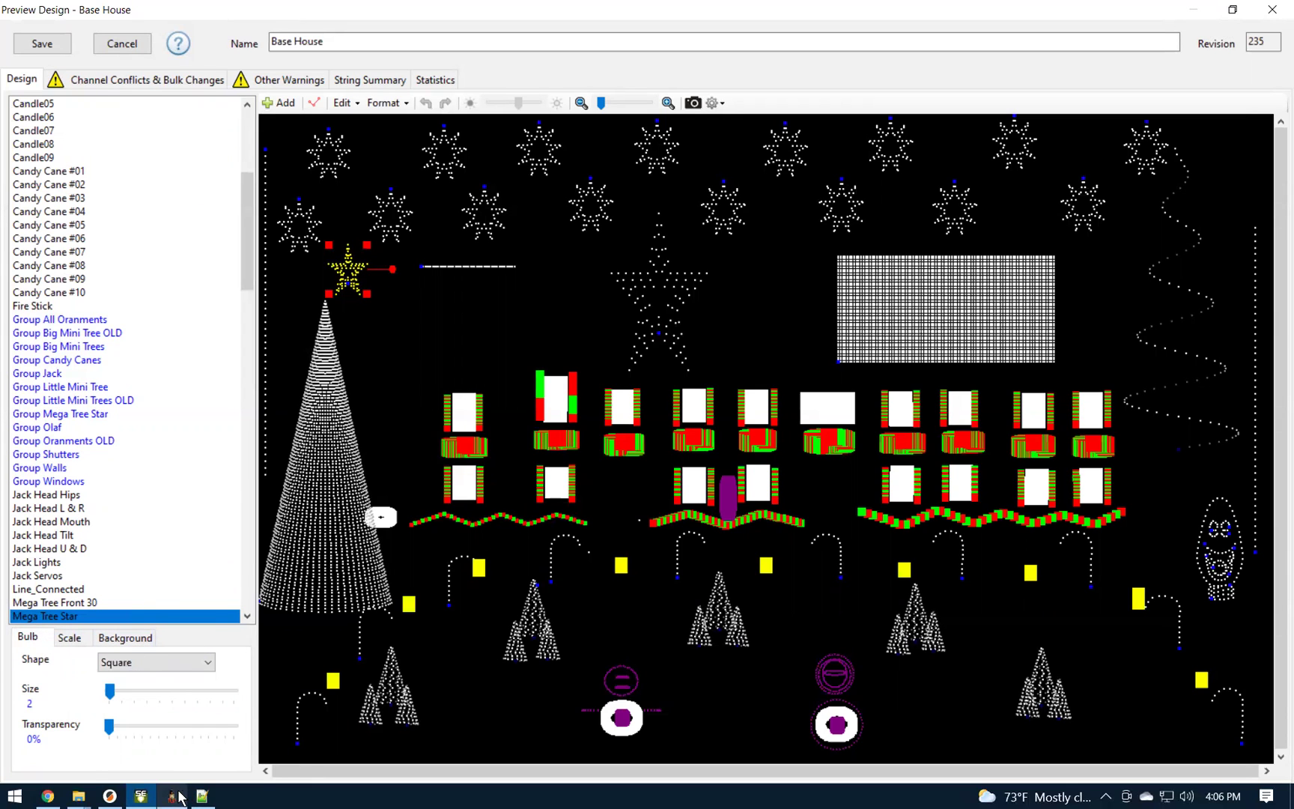
Step: Return to xLights and select Mega Tree Front 30 to view its properties
{"action": "mouse_move", "coordinate": [180, 798]}
{"action": "left_click", "coordinate": [173, 723]}
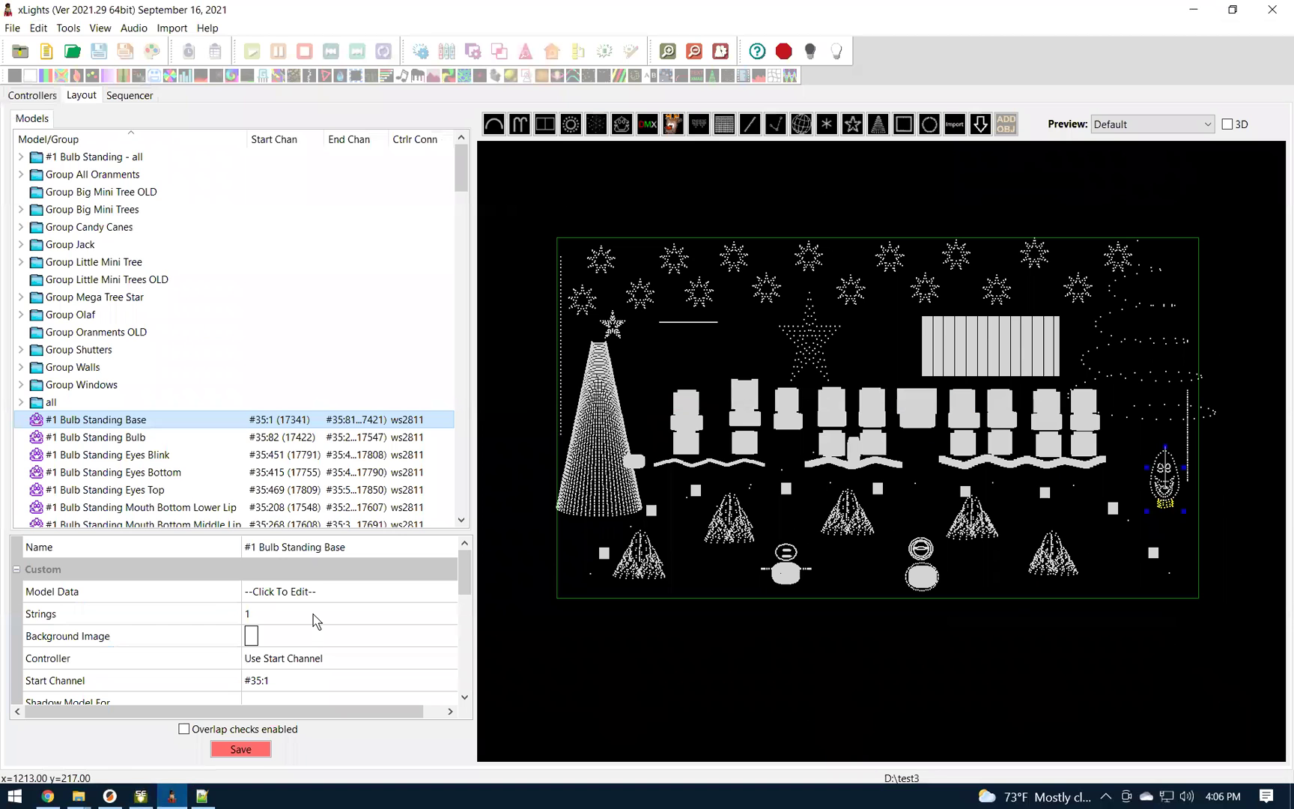
{"action": "left_click", "coordinate": [592, 438]}
{"action": "scroll", "coordinate": [271, 488], "scroll_direction": "down", "scroll_amount": 1}
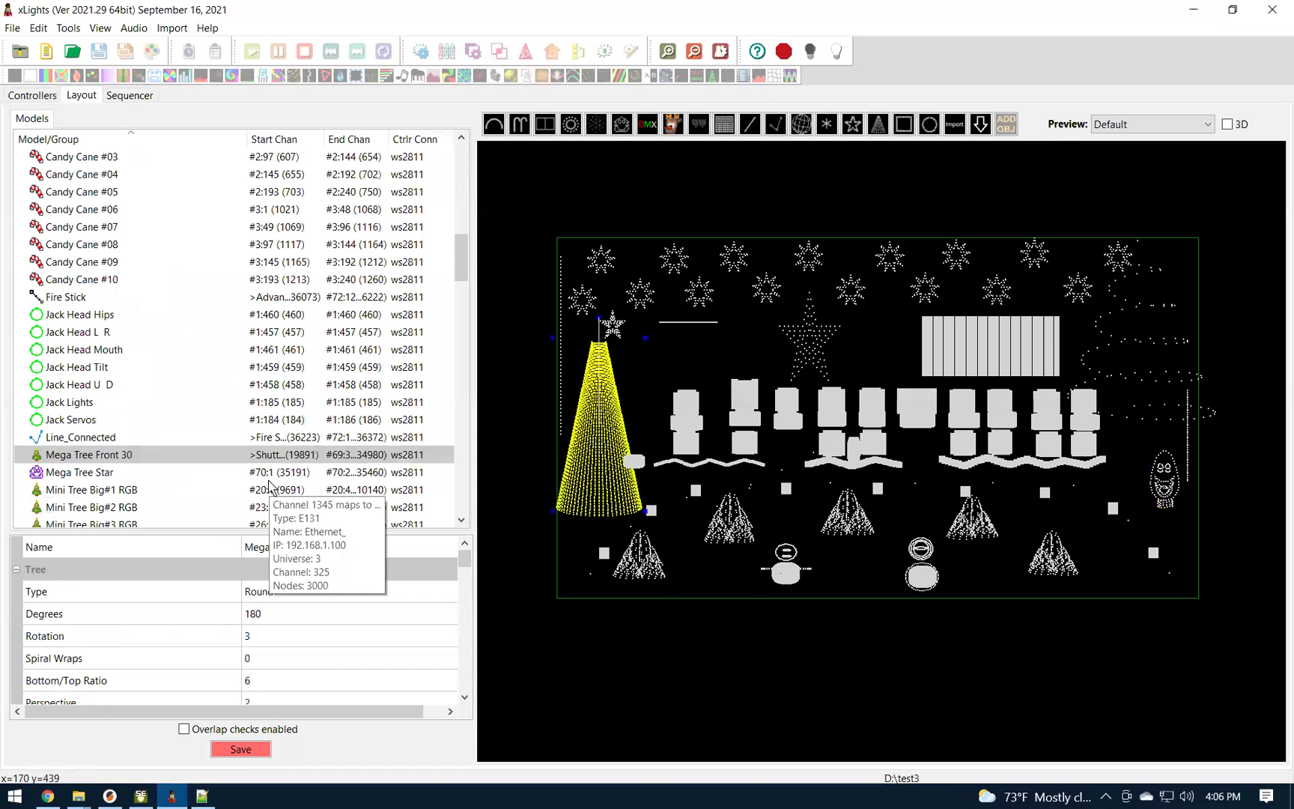
{"action": "scroll", "coordinate": [431, 631], "scroll_direction": "down", "scroll_amount": 6}
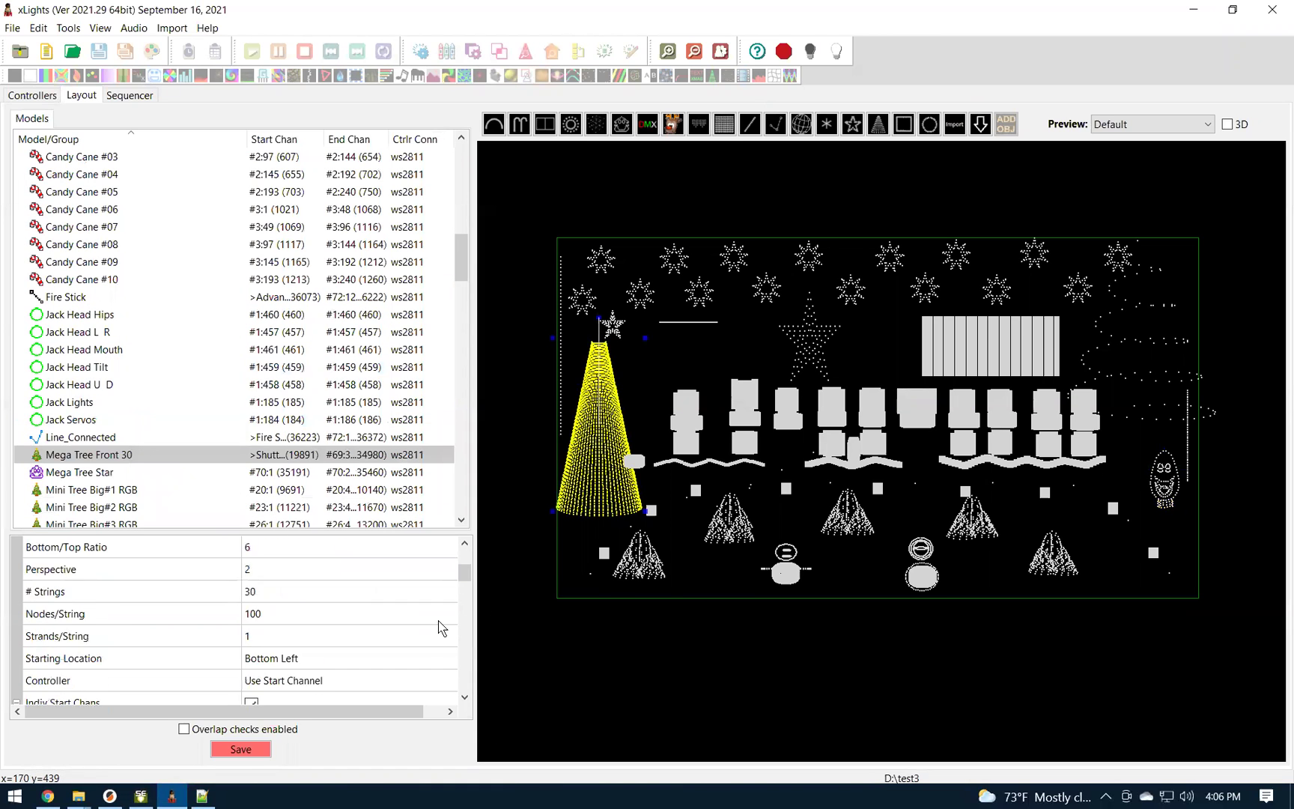
{"action": "scroll", "coordinate": [430, 631], "scroll_direction": "down", "scroll_amount": 7}
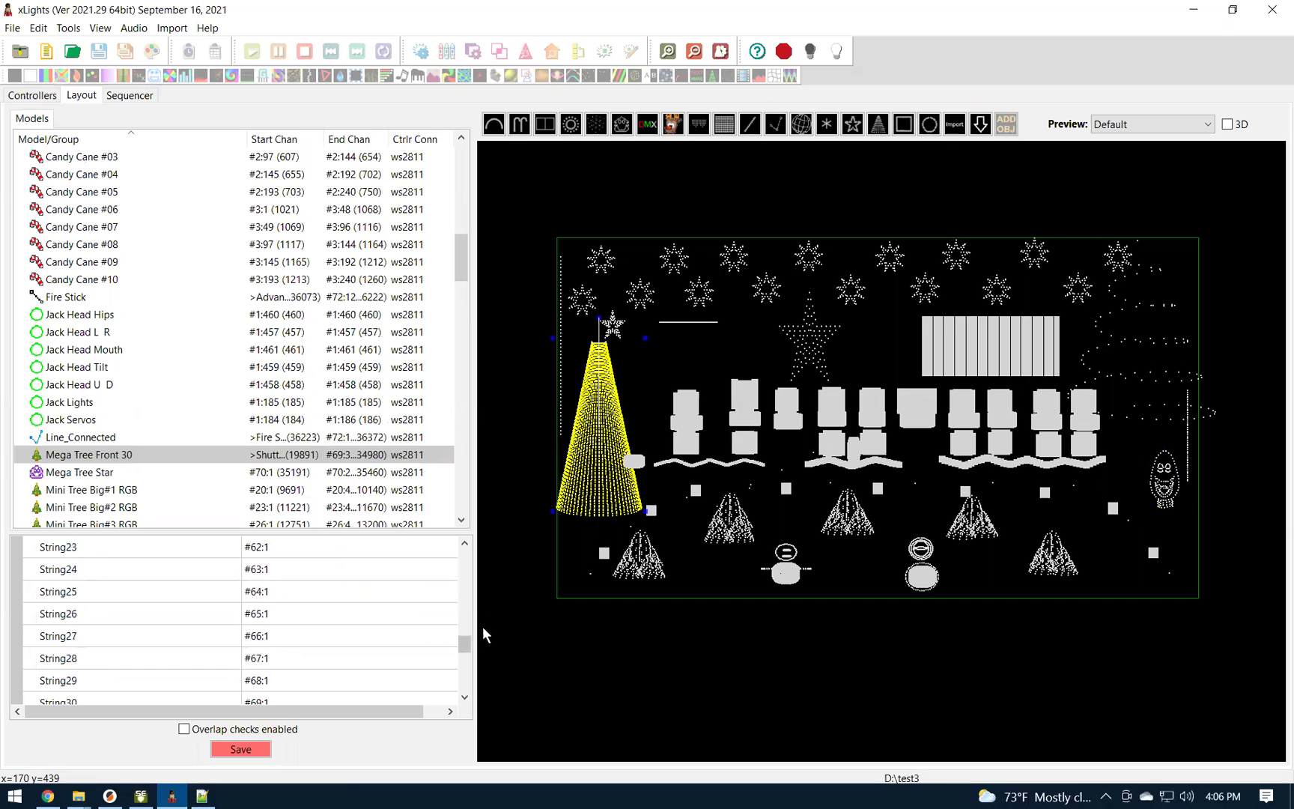
{"action": "left_click_drag", "start_coordinate": [465, 644], "coordinate": [465, 618]}
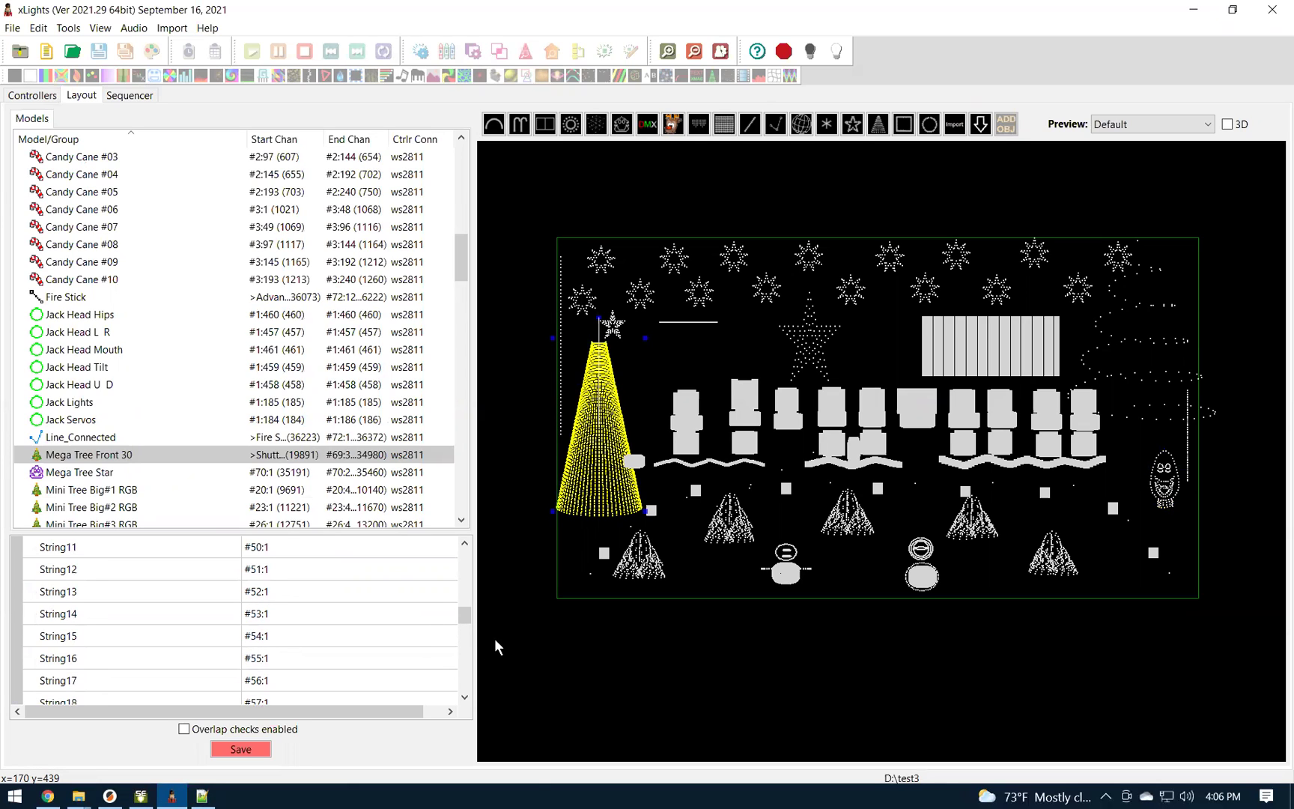
{"action": "left_click_drag", "start_coordinate": [466, 618], "coordinate": [470, 689]}
Step: Expand the mega tree's String Properties and Appearance, then select the Nested Star
{"action": "left_click", "coordinate": [16, 636]}
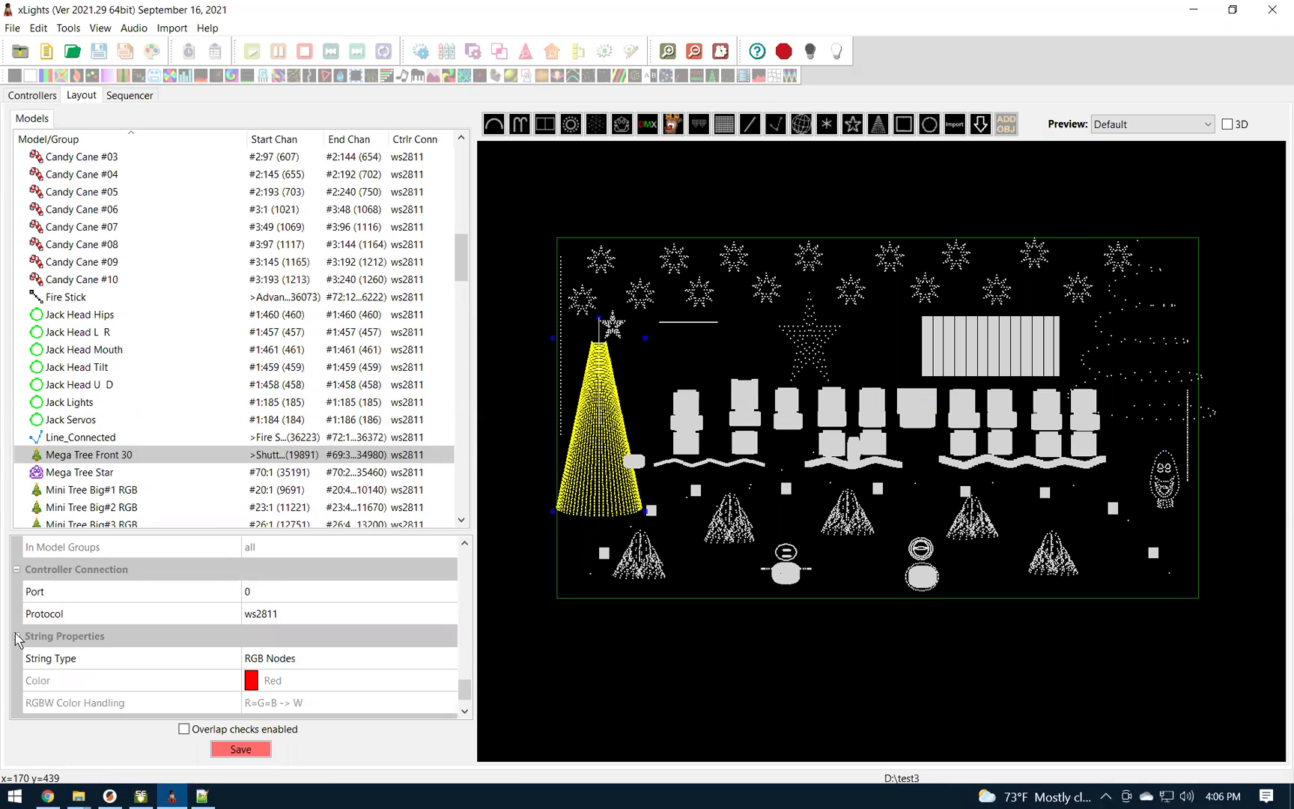
{"action": "scroll", "coordinate": [232, 635], "scroll_direction": "down", "scroll_amount": 1}
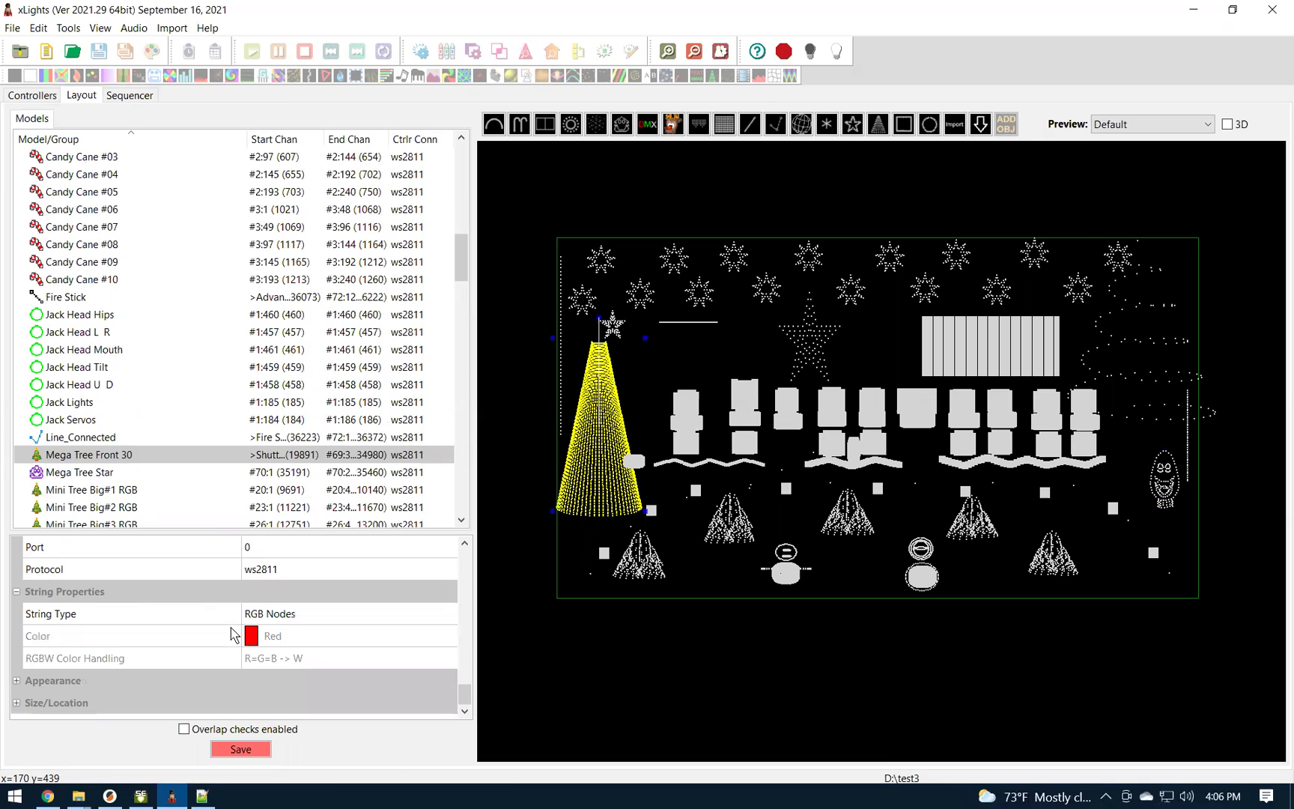
{"action": "left_click", "coordinate": [16, 679]}
{"action": "scroll", "coordinate": [93, 661], "scroll_direction": "down", "scroll_amount": 2}
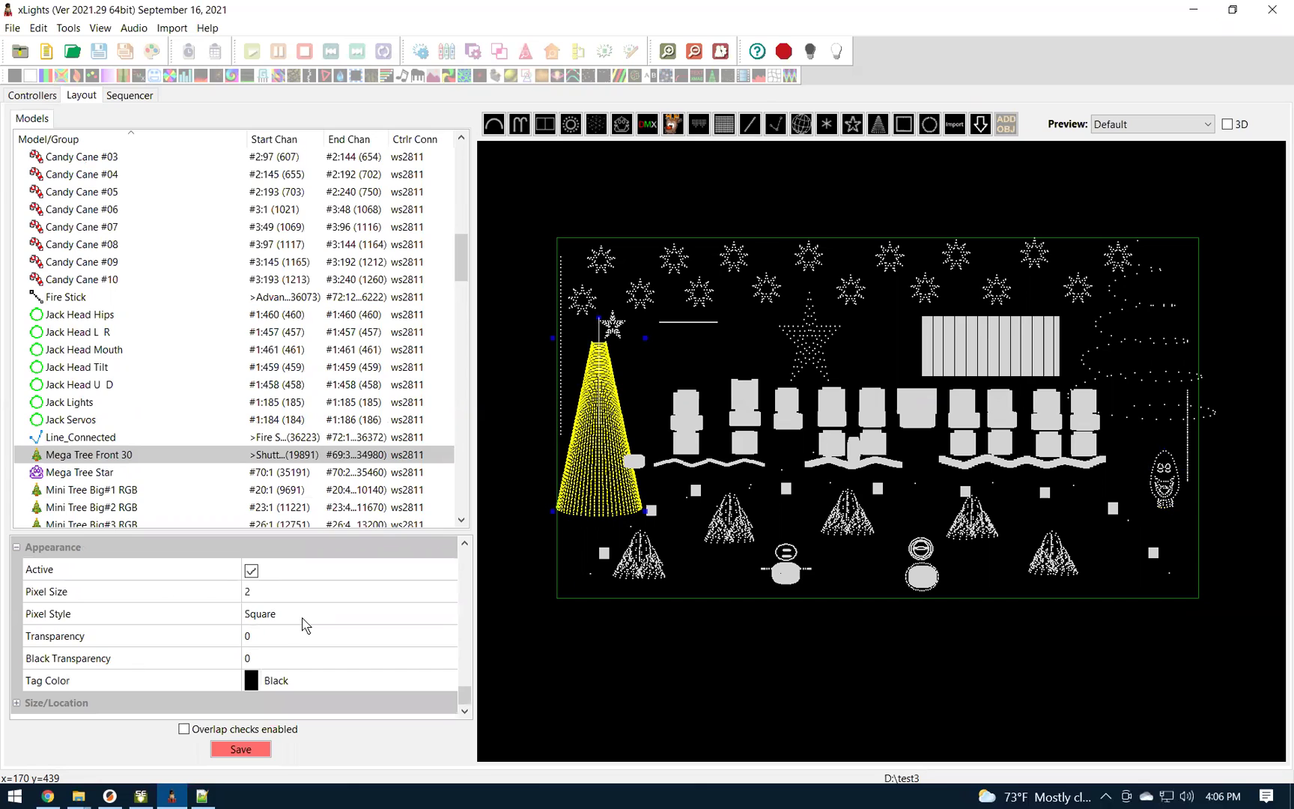
{"action": "scroll", "coordinate": [290, 618], "scroll_direction": "up", "scroll_amount": 3}
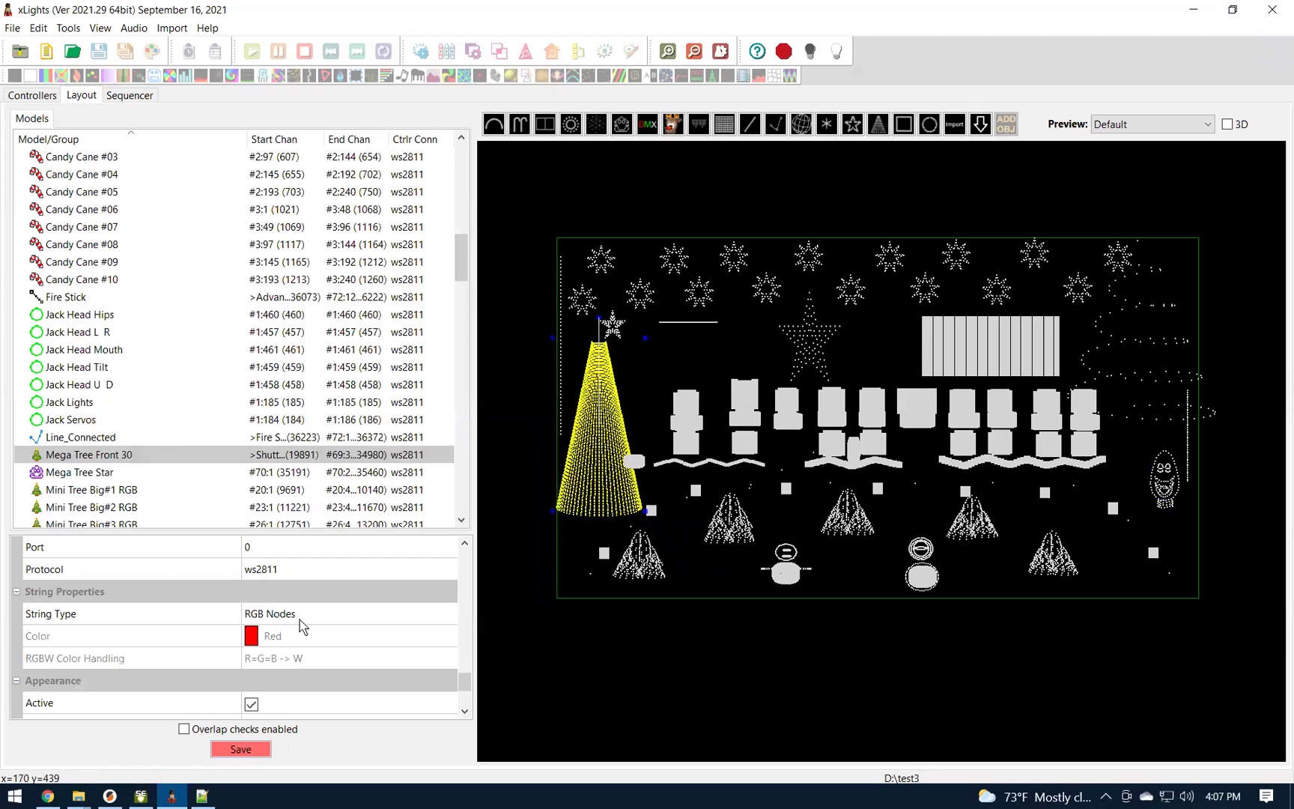
{"action": "left_click", "coordinate": [813, 343]}
{"action": "scroll", "coordinate": [327, 660], "scroll_direction": "down", "scroll_amount": 6}
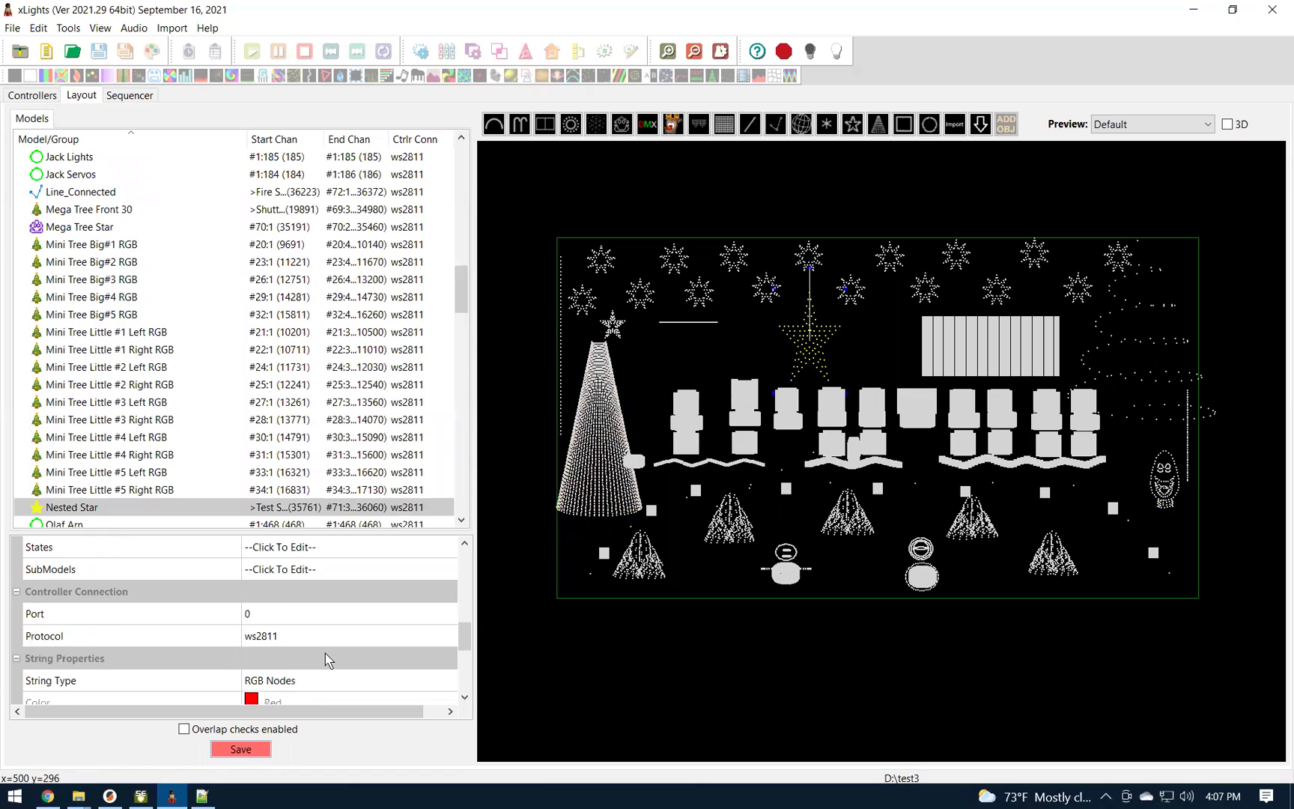
Step: Review Window Garage South's single-colour white string settings, then return to the Base House Preview Design
{"action": "left_click", "coordinate": [680, 398]}
{"action": "left_click", "coordinate": [689, 443]}
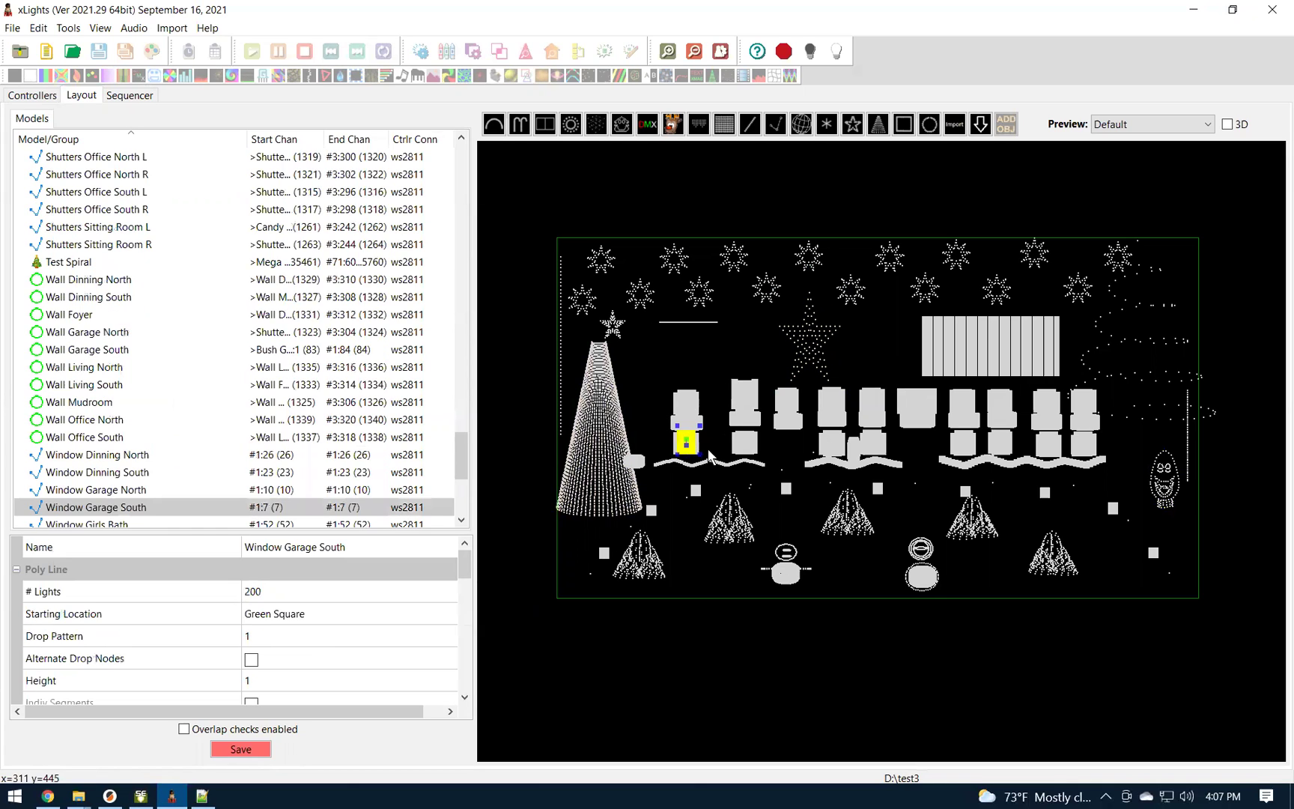
{"action": "scroll", "coordinate": [392, 621], "scroll_direction": "down", "scroll_amount": 8}
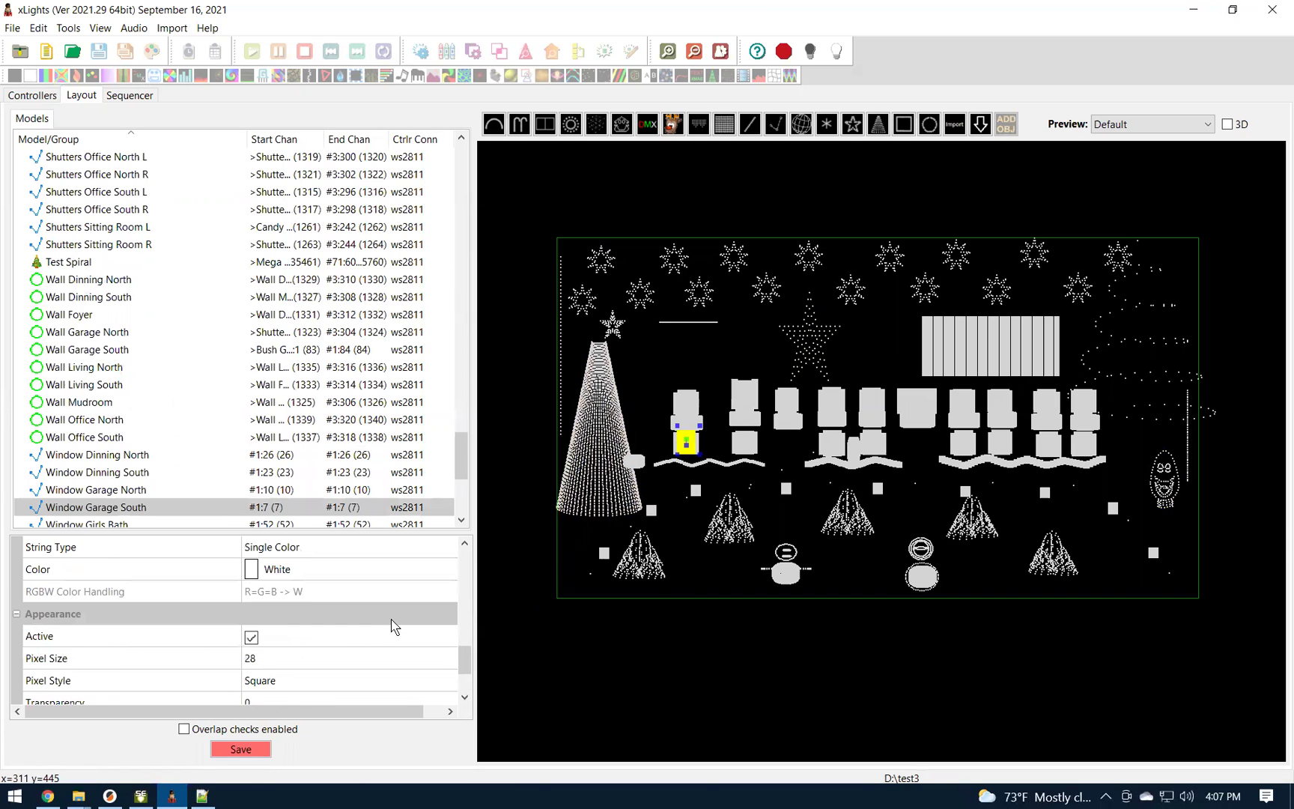
{"action": "scroll", "coordinate": [392, 626], "scroll_direction": "up", "scroll_amount": 1}
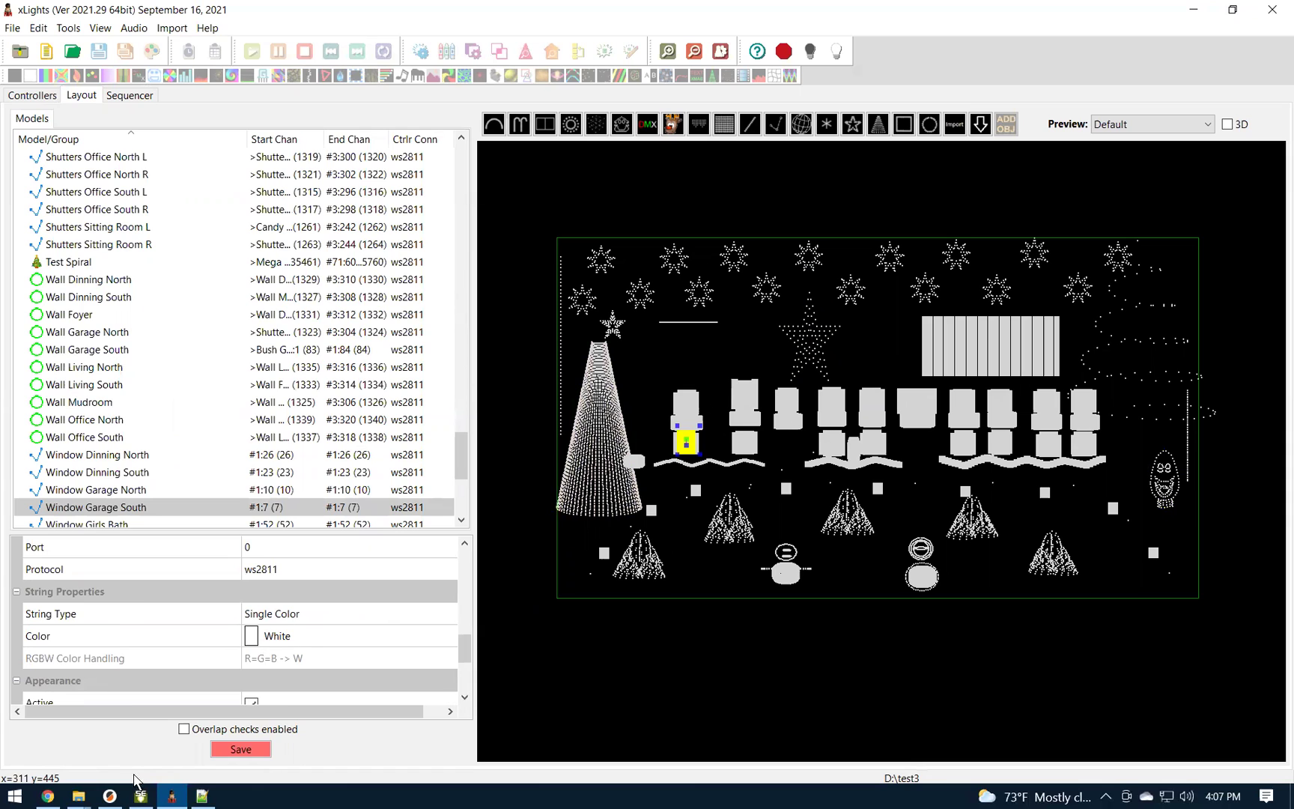
{"action": "scroll", "coordinate": [271, 442], "scroll_direction": "down", "scroll_amount": 1}
{"action": "scroll", "coordinate": [272, 441], "scroll_direction": "down", "scroll_amount": 4}
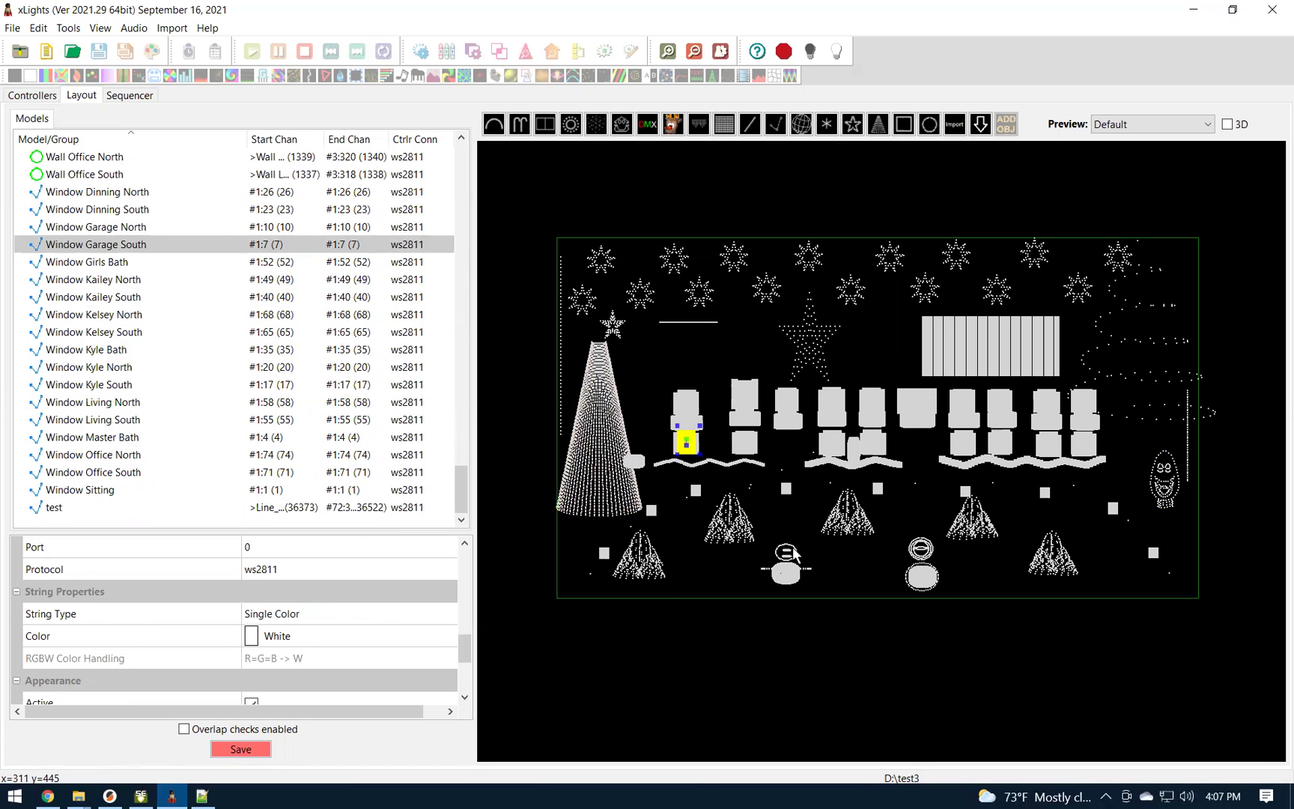
{"action": "left_click", "coordinate": [139, 797]}
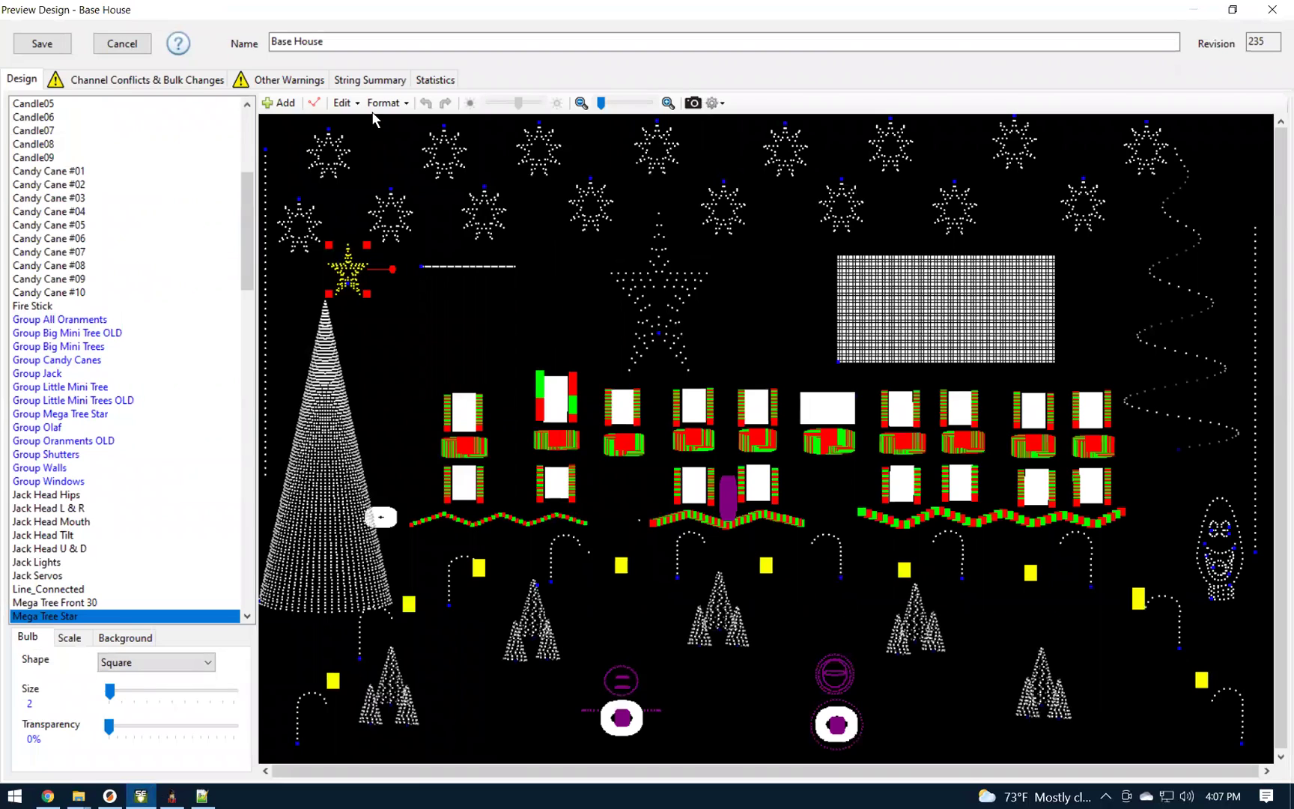
{"action": "right_click", "coordinate": [453, 304]}
{"action": "left_click", "coordinate": [460, 313]}
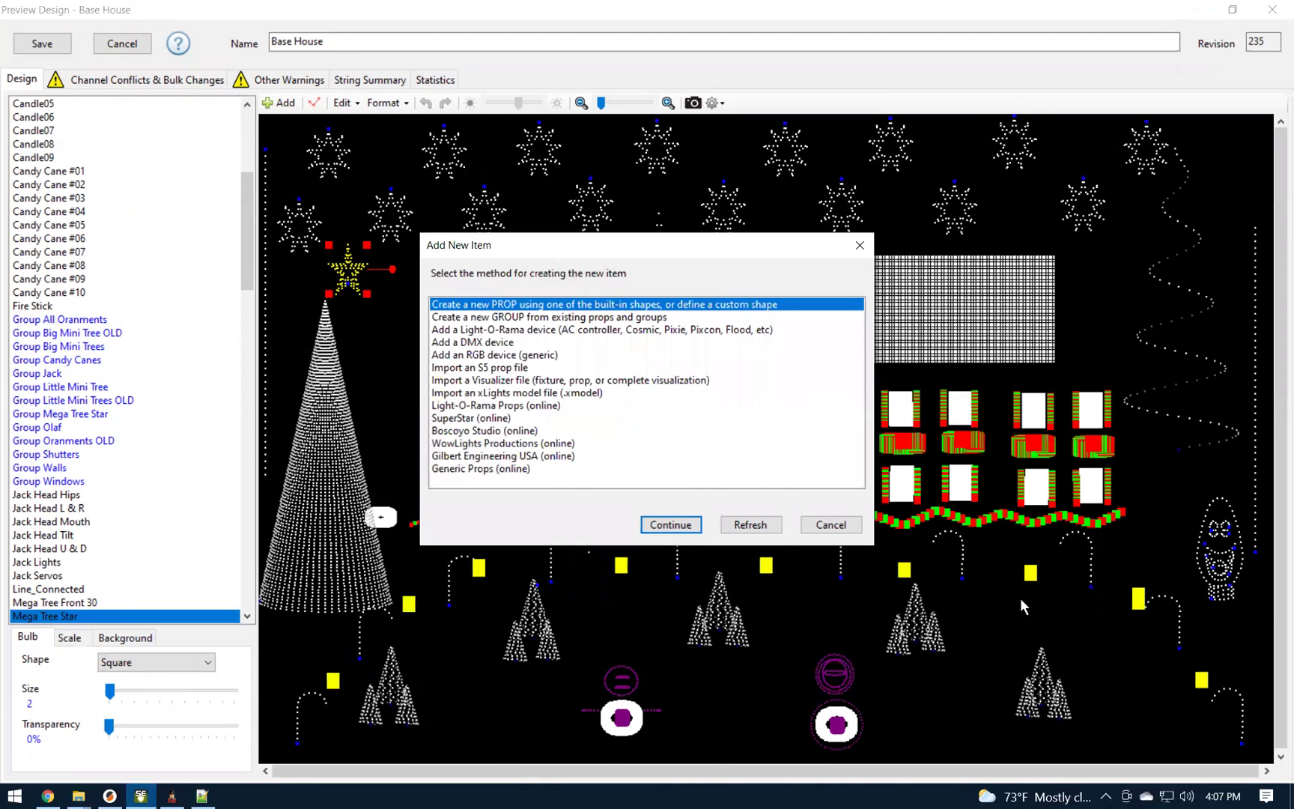
{"action": "left_click", "coordinate": [649, 526]}
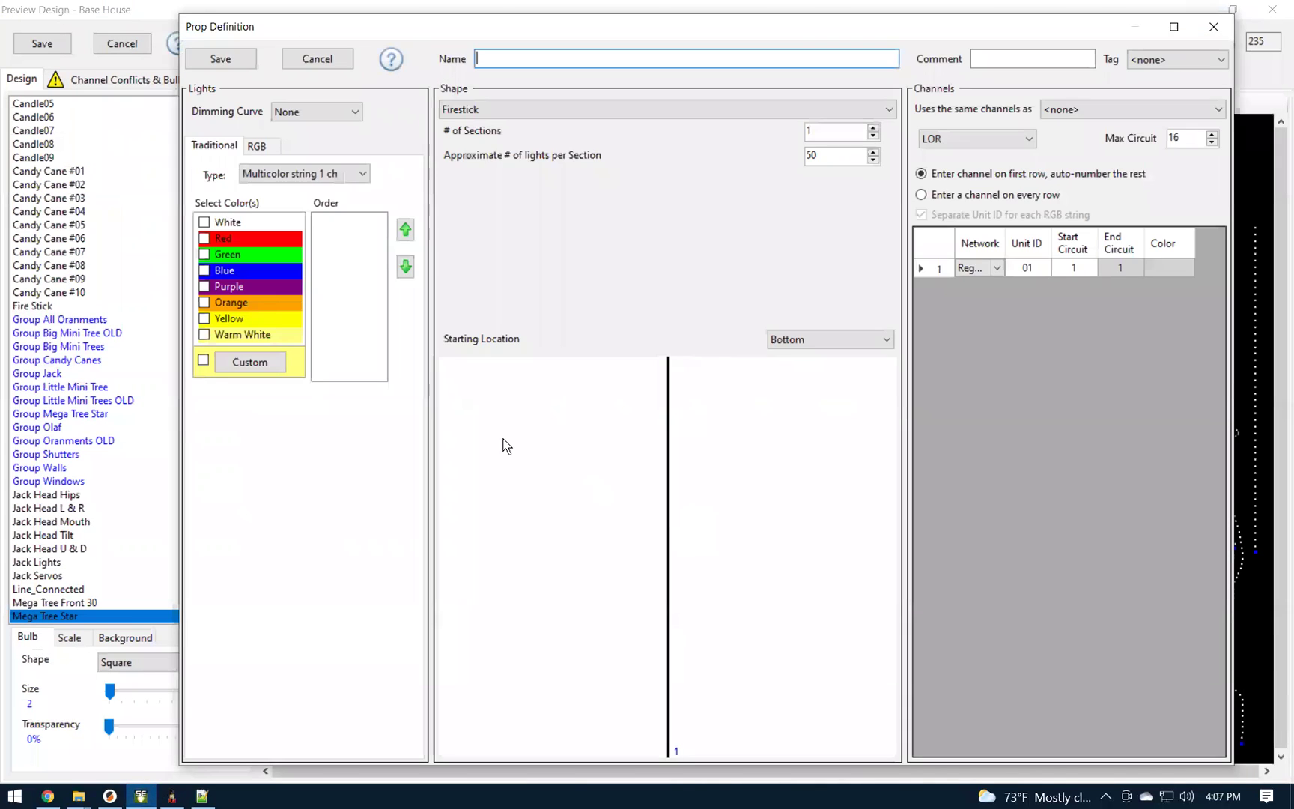
{"action": "left_click", "coordinate": [458, 112]}
{"action": "scroll", "coordinate": [531, 192], "scroll_direction": "up", "scroll_amount": 2}
{"action": "left_click", "coordinate": [486, 165]}
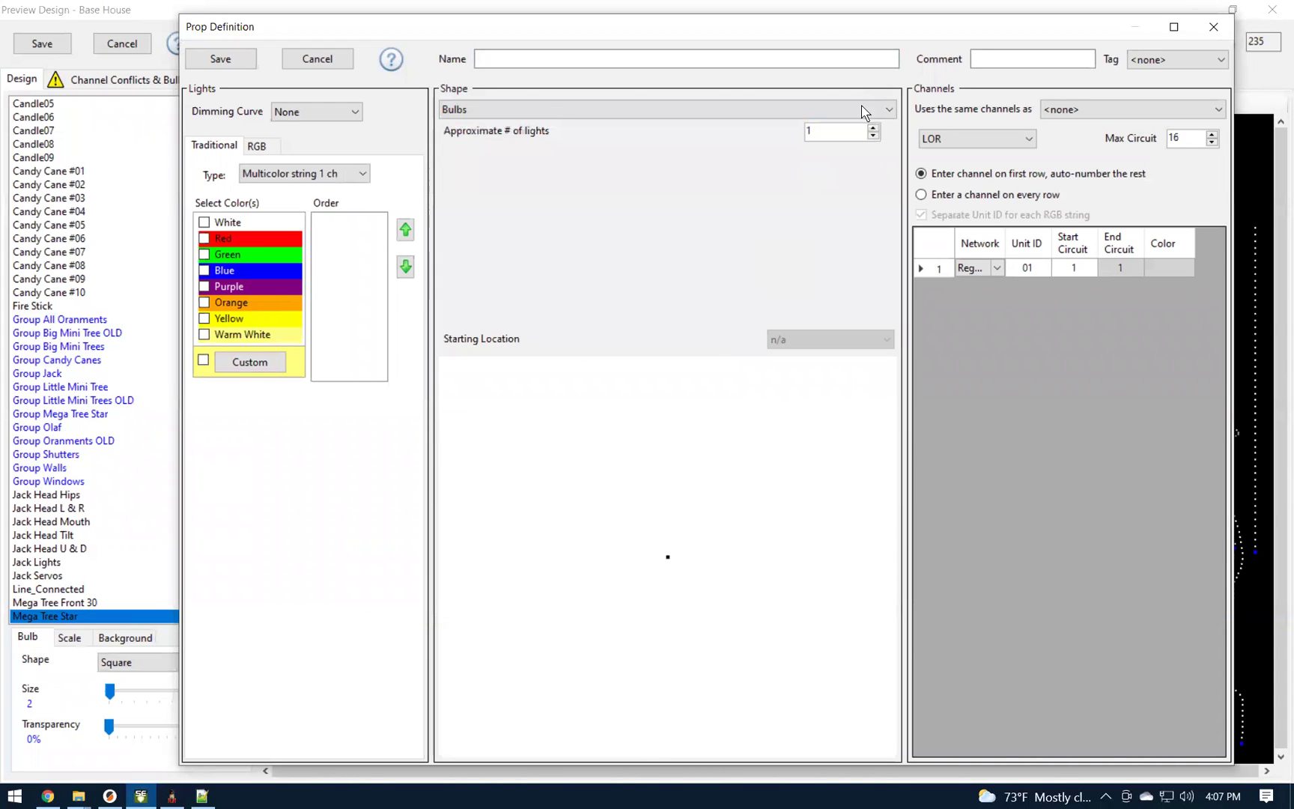
{"action": "left_click", "coordinate": [873, 127]}
{"action": "left_click", "coordinate": [873, 133]}
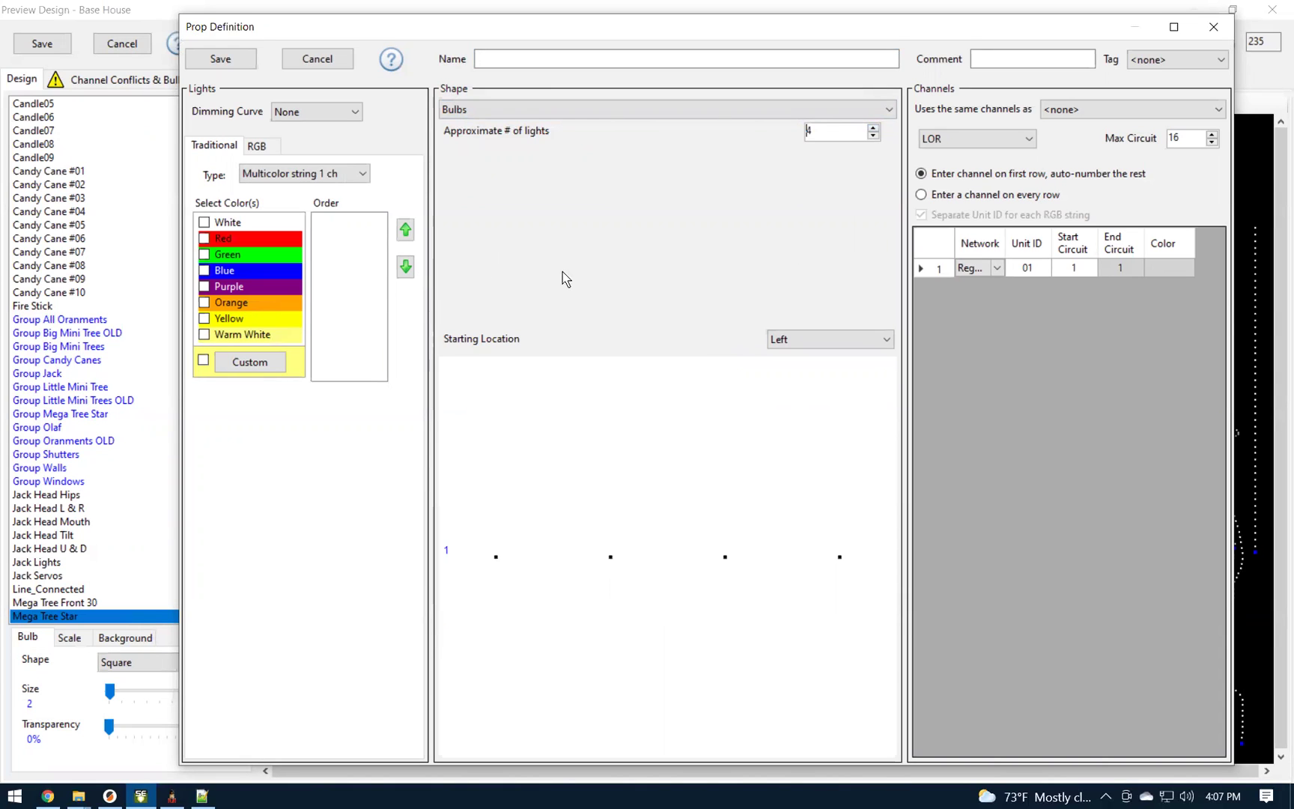
{"action": "left_click", "coordinate": [522, 111]}
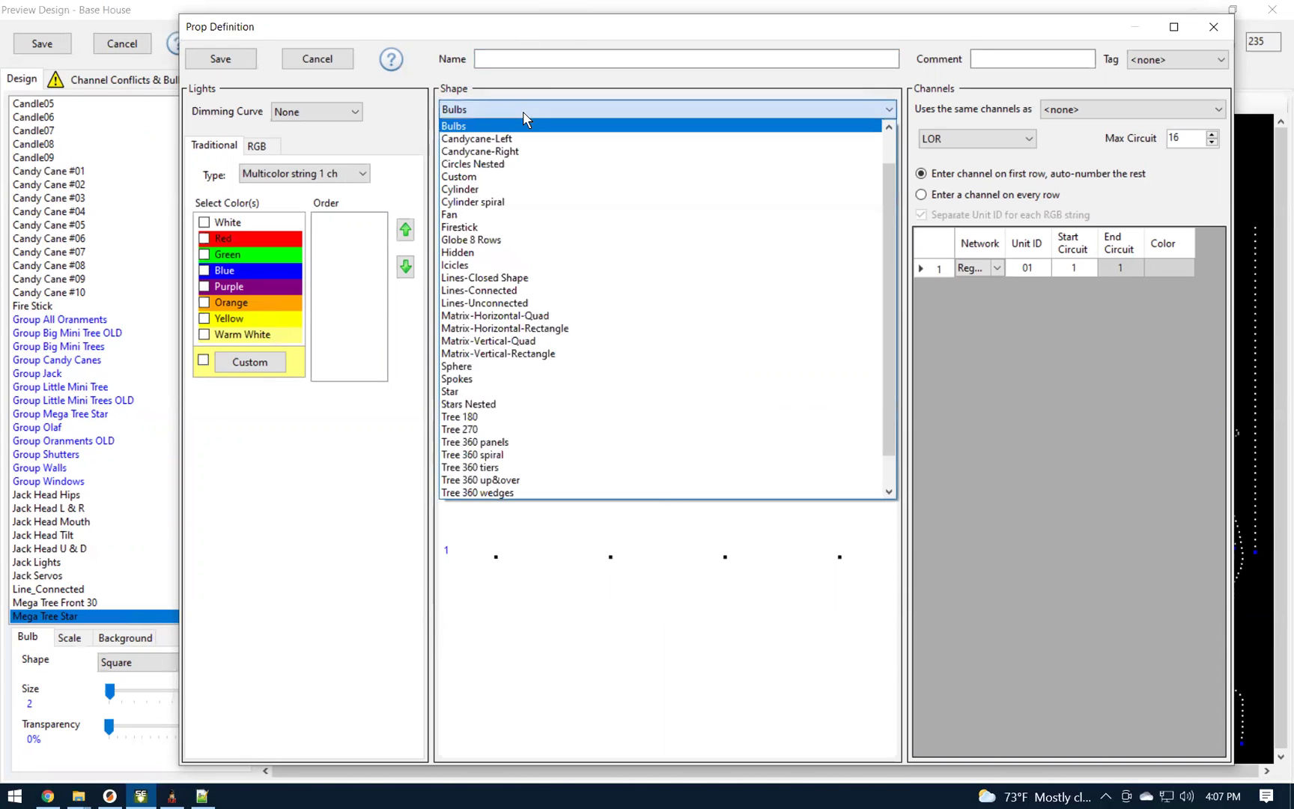
{"action": "left_click", "coordinate": [483, 266]}
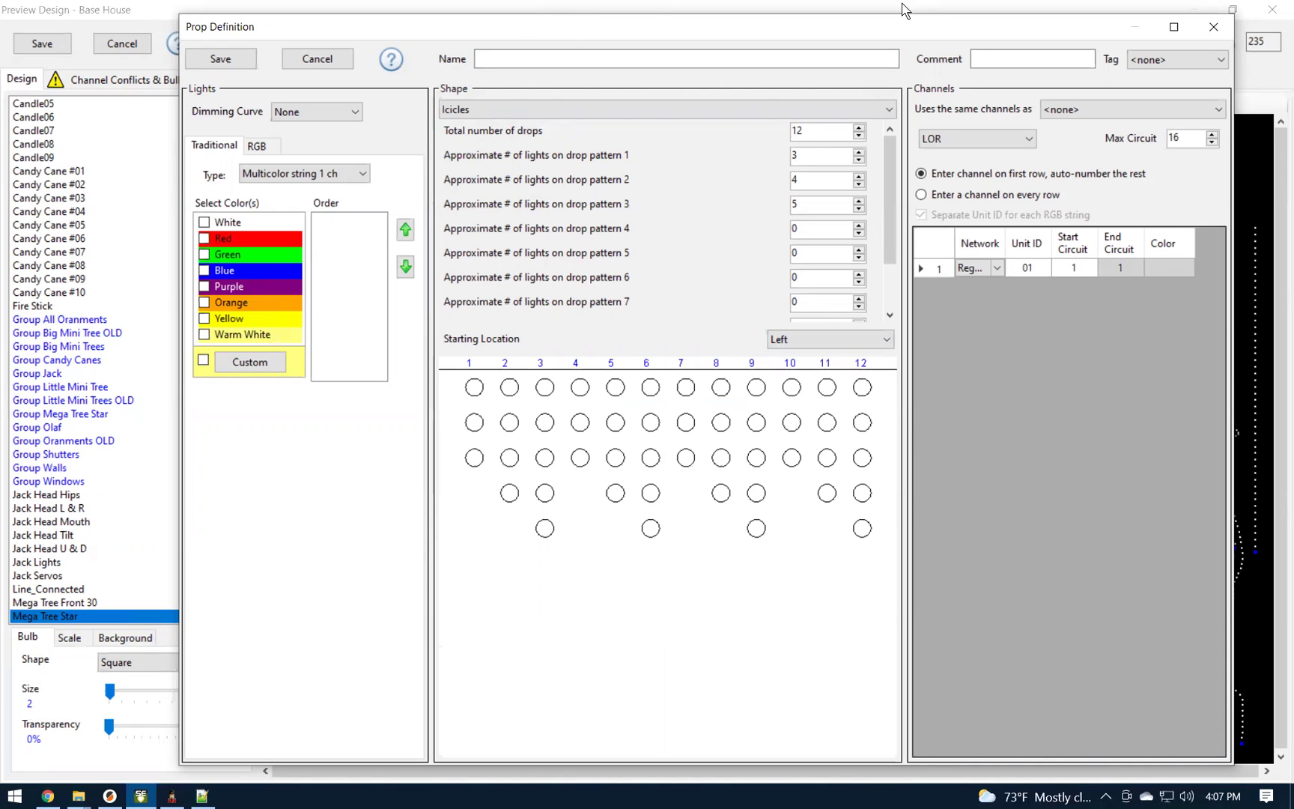
Step: Close the prop definition and select the Nested Star in xLights to check its 100 nodes and five points
{"action": "left_click", "coordinate": [1214, 30]}
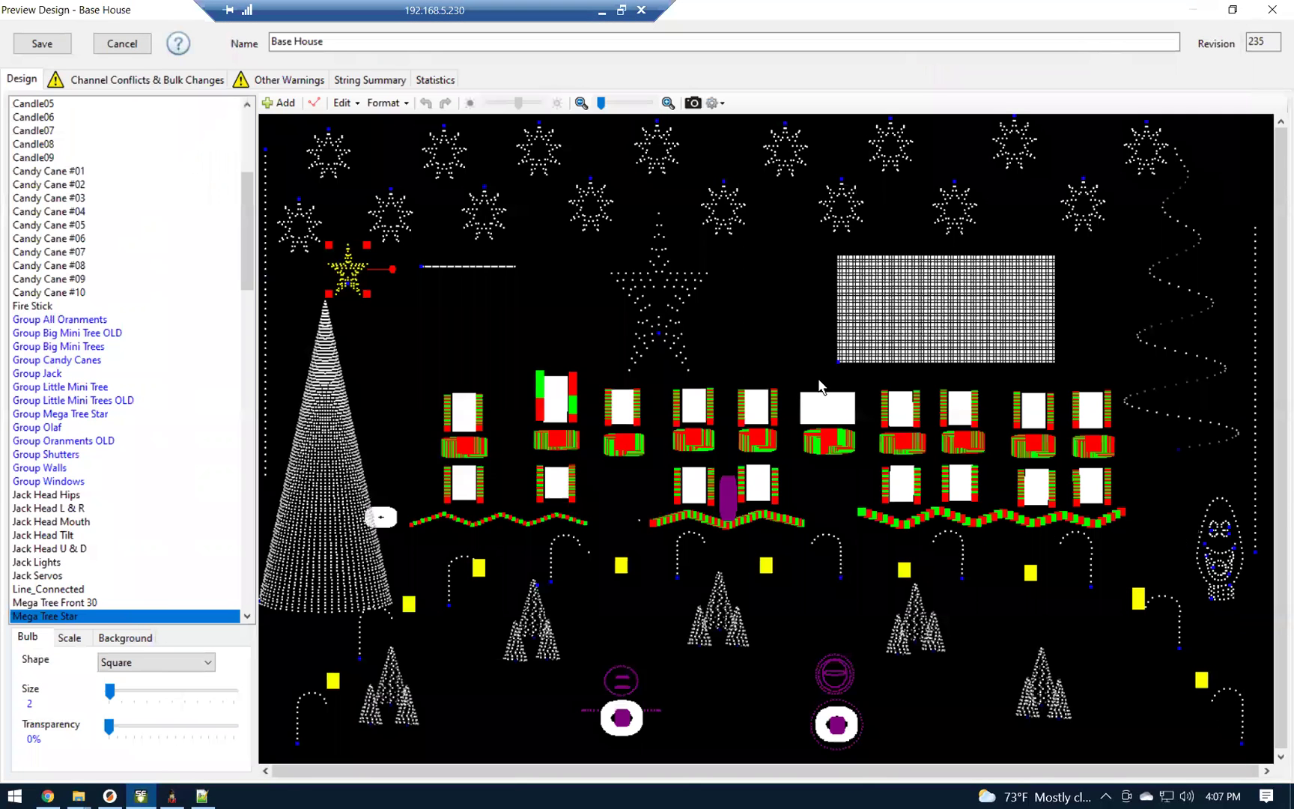
{"action": "left_click", "coordinate": [173, 796]}
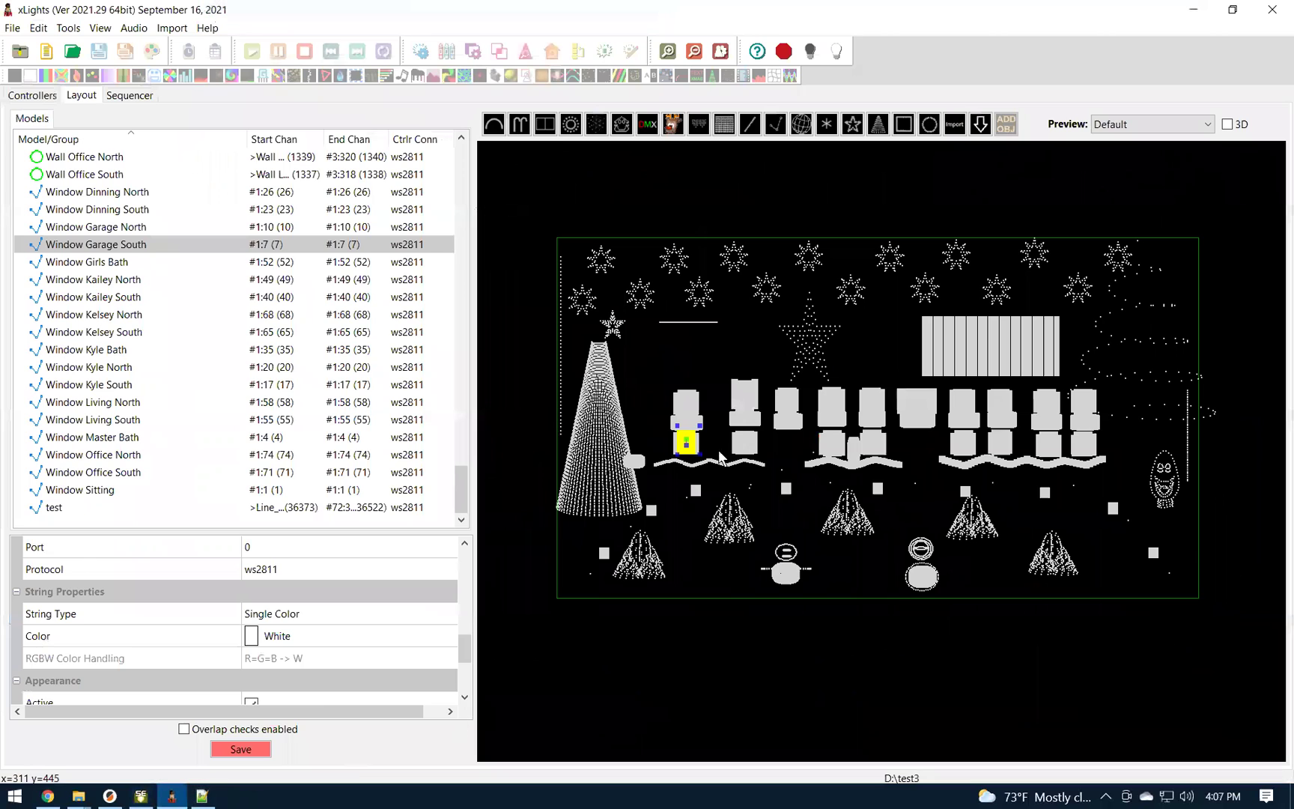
{"action": "left_click", "coordinate": [786, 351]}
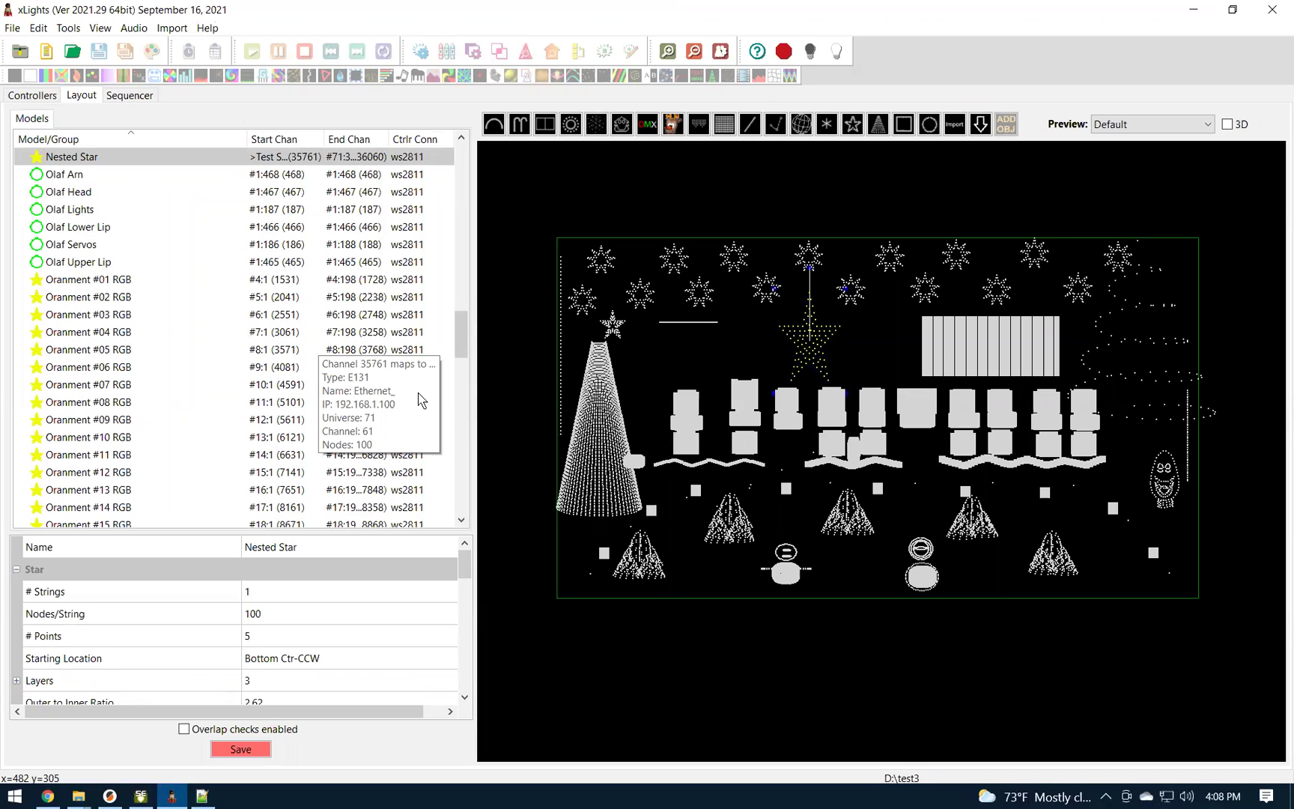
{"action": "left_click_drag", "start_coordinate": [462, 335], "coordinate": [466, 165]}
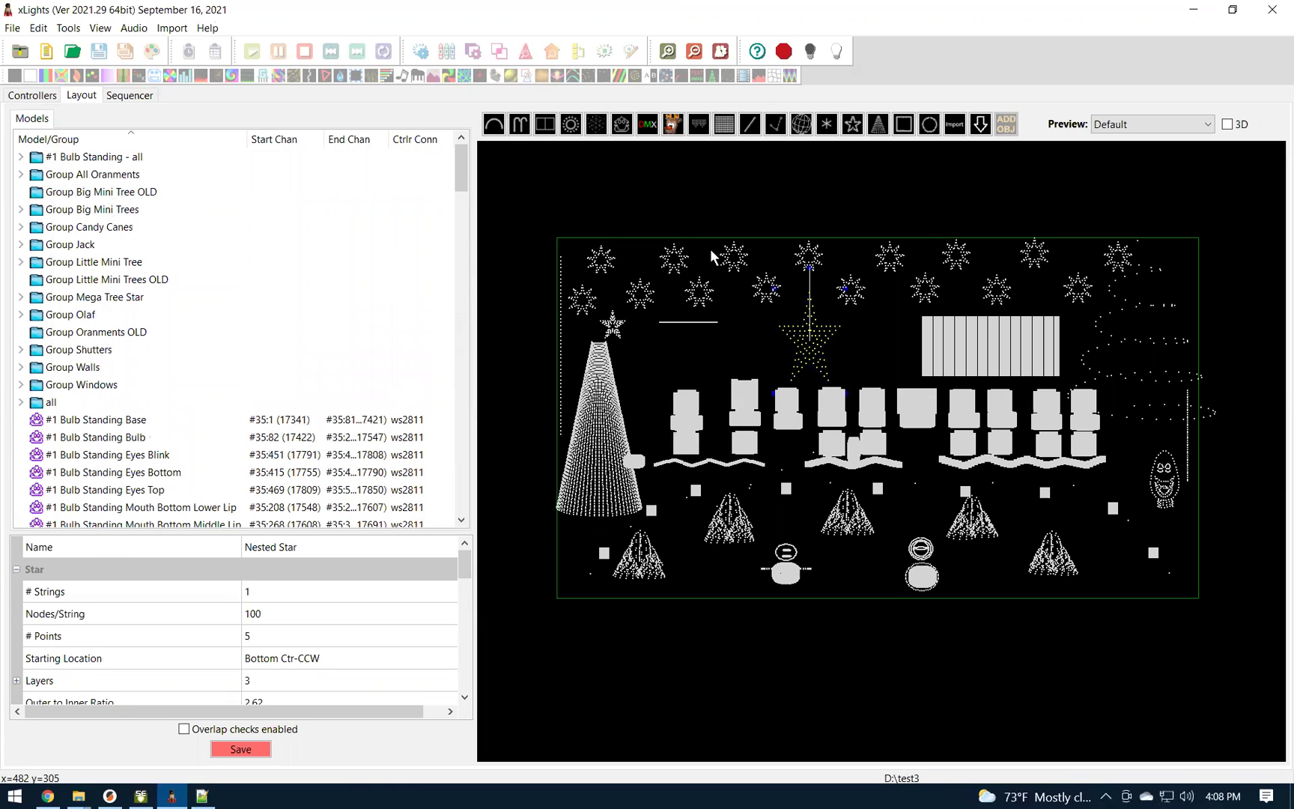